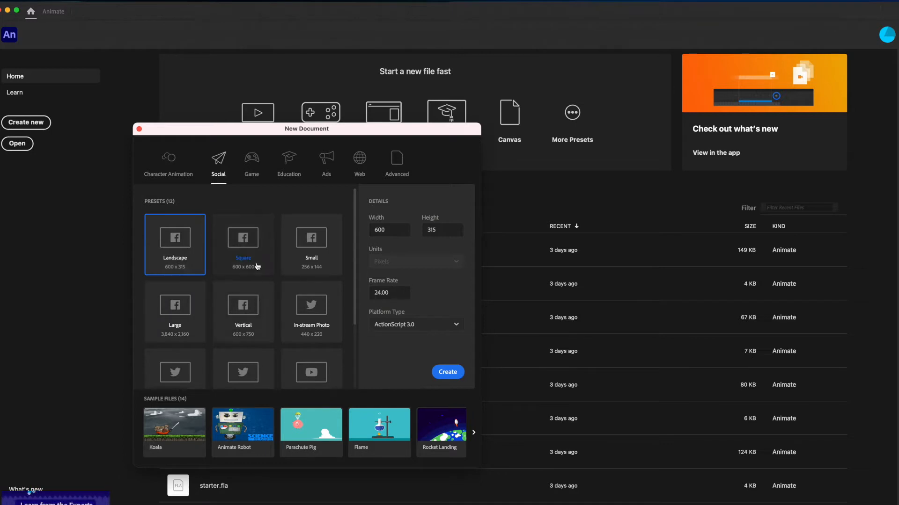
# Create a new document from the Square social preset, 600 x 600 pixels at 24 fps, for ActionScript 3.0.
pyautogui.click(244, 271)
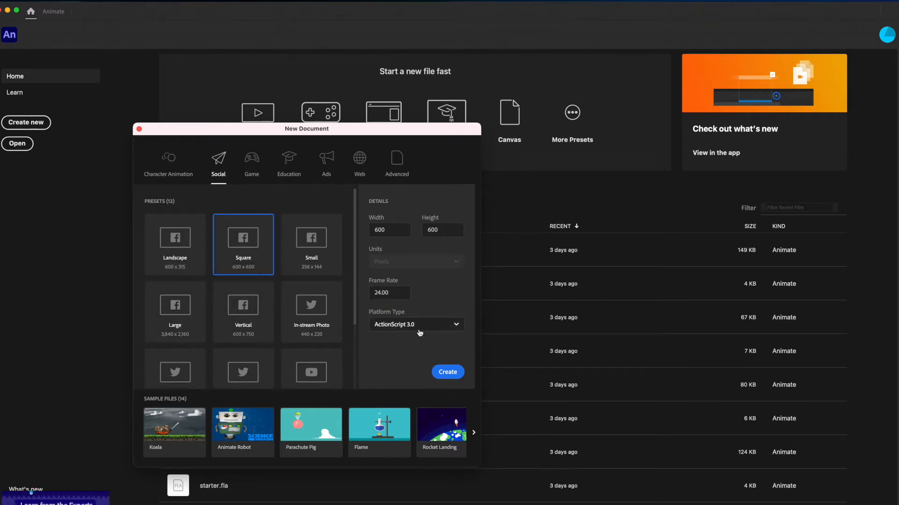
pyautogui.click(449, 372)
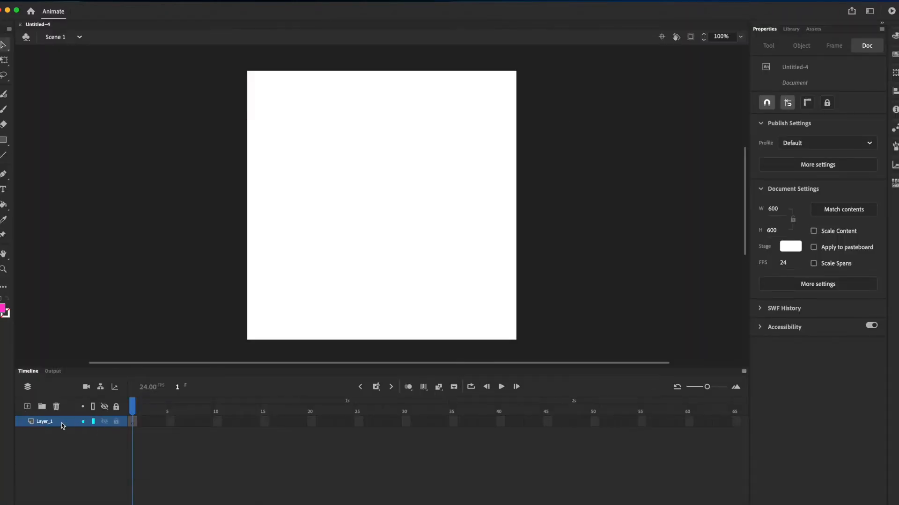
# Draw a pink circle without a stroke, about 170 px in diameter, near the left edge of the stage with the Oval tool.
pyautogui.click(4, 140)
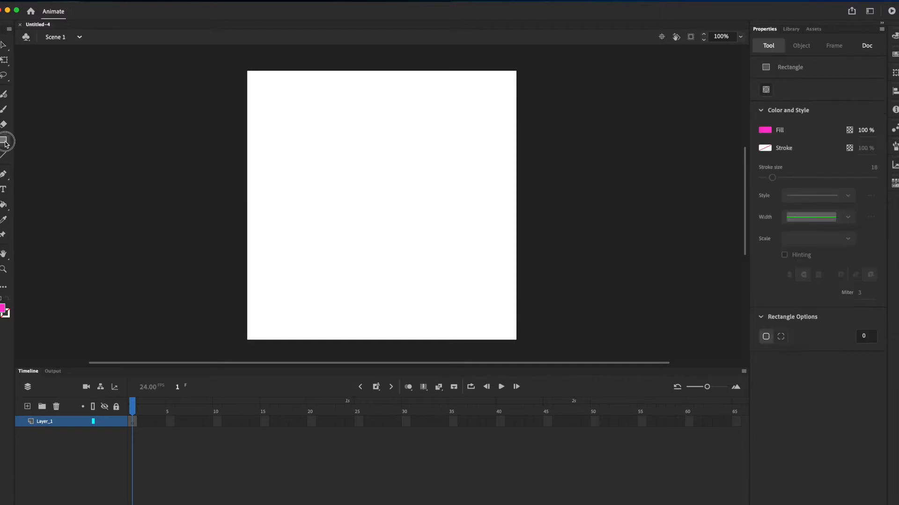
pyautogui.click(46, 168)
pyautogui.hscroll(3, 332, 207)
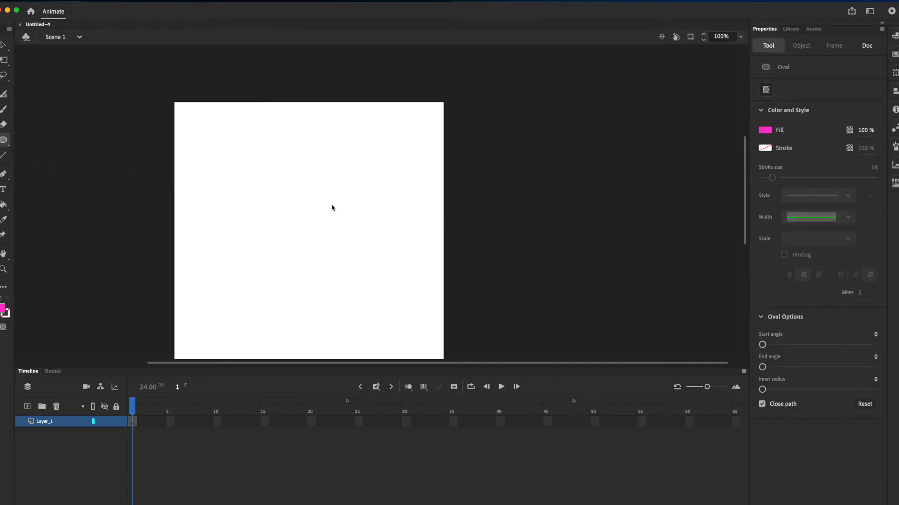
pyautogui.hscroll(-3, 239, 214)
pyautogui.scroll(-2, 253, 213)
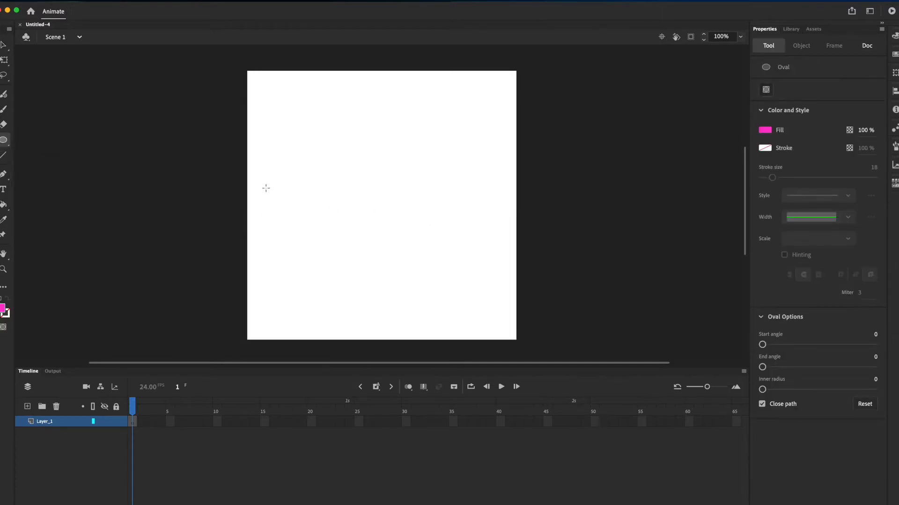
pyautogui.moveTo(269, 170)
pyautogui.mouseDown()
pyautogui.moveTo(310, 212)
pyautogui.moveTo(327, 248)
pyautogui.mouseUp()
pyautogui.hscroll(-4, 90, 181)
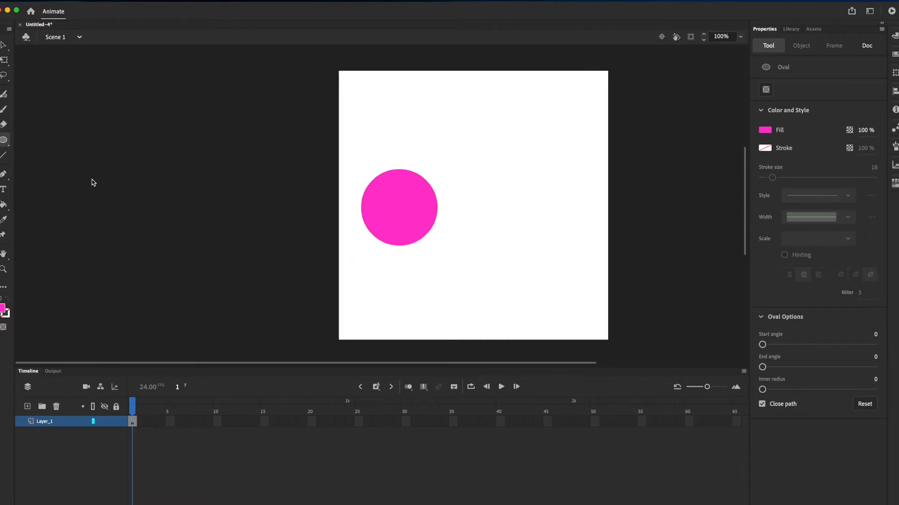
# Extend the layer to frame 15 and move the circle horizontally to about X 365 on that frame.
pyautogui.click(264, 422)
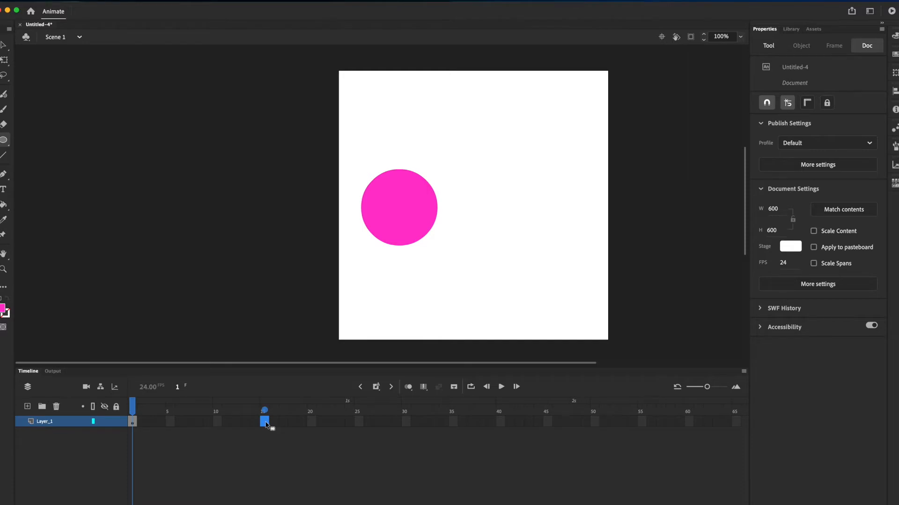
pyautogui.press('F5')
pyautogui.click(376, 387)
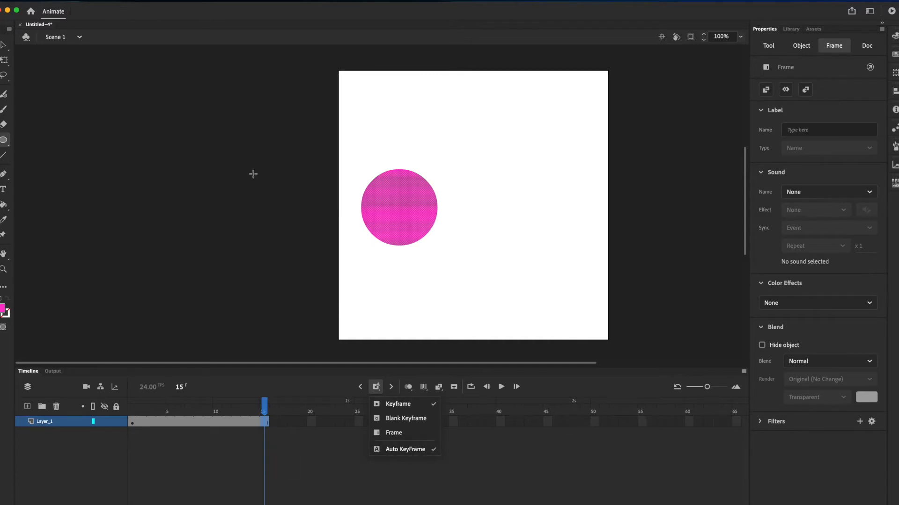
pyautogui.click(4, 44)
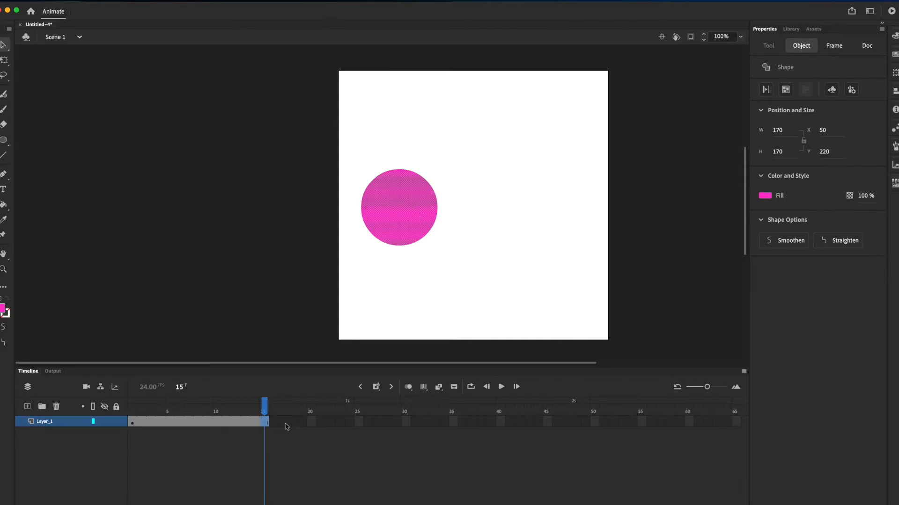
pyautogui.moveTo(405, 215); pyautogui.dragTo(542, 217)
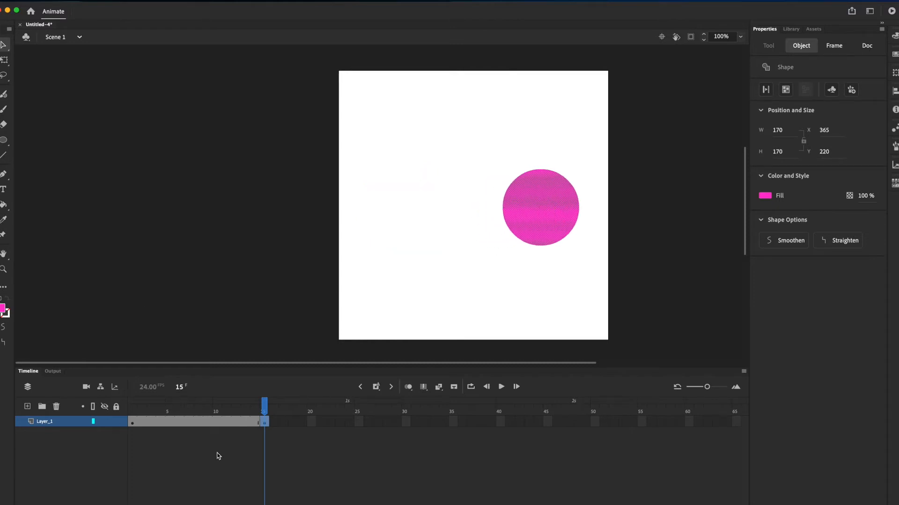
# Create a shape tween between the circle's keyframes at frames 1 and 15.
pyautogui.moveTo(257, 413)
pyautogui.mouseDown()
pyautogui.moveTo(132, 414)
pyautogui.moveTo(257, 415)
pyautogui.moveTo(247, 416)
pyautogui.mouseUp()
pyautogui.rightClick(240, 423)
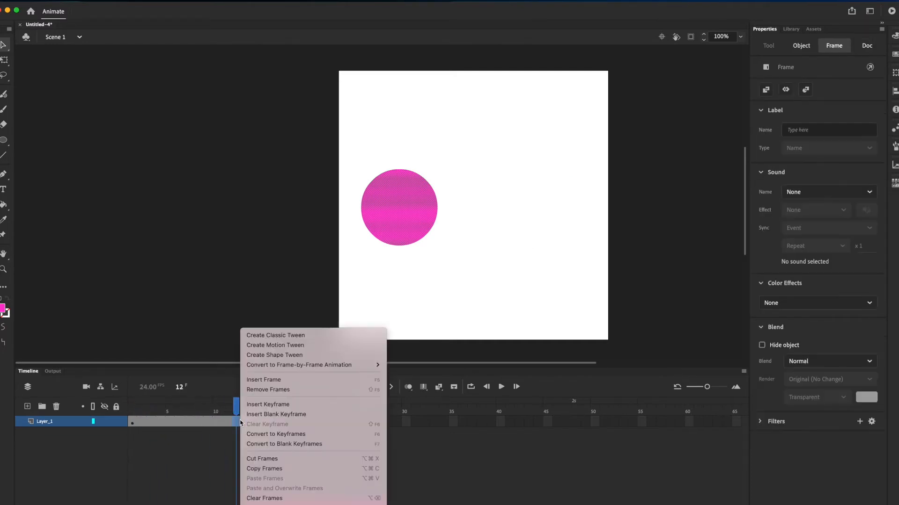
pyautogui.click(282, 359)
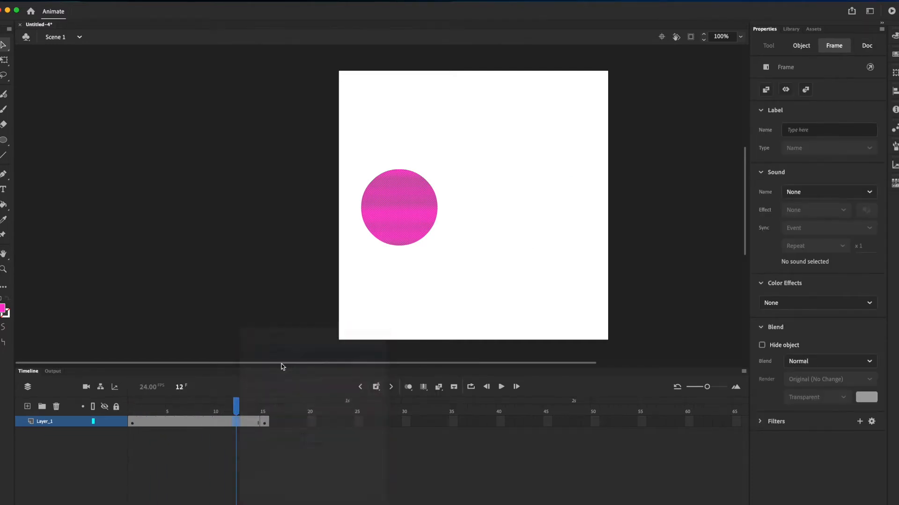
# Play the circle's shape tween from frame 1 to check its motion.
pyautogui.click(139, 417)
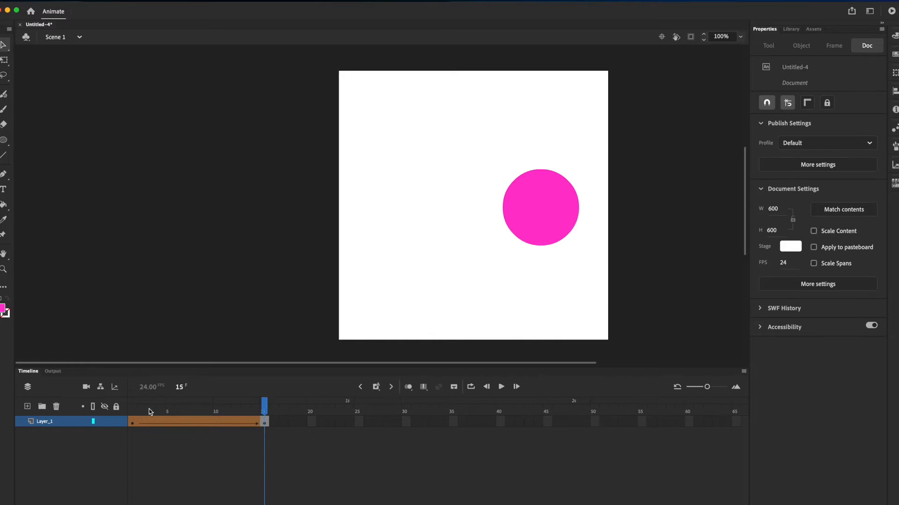
pyautogui.press('Return')
pyautogui.press('Return')
pyautogui.click(131, 413)
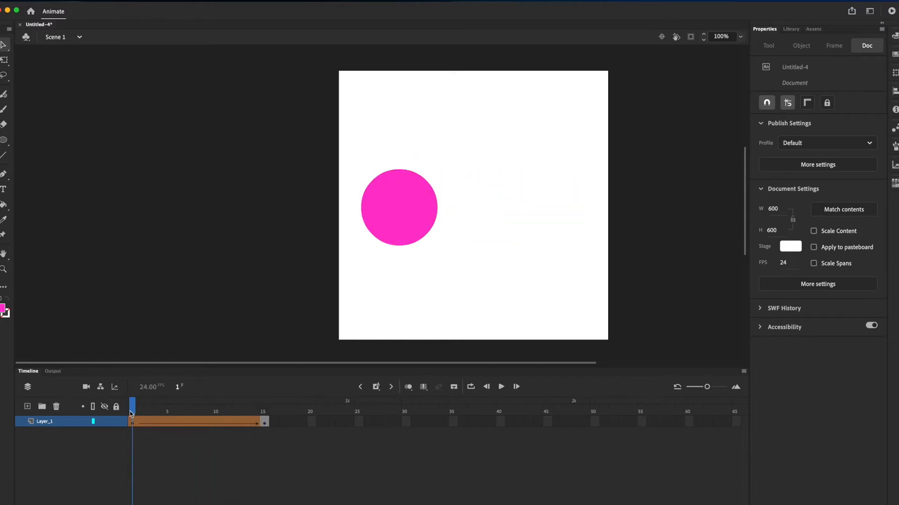
pyautogui.press('Return')
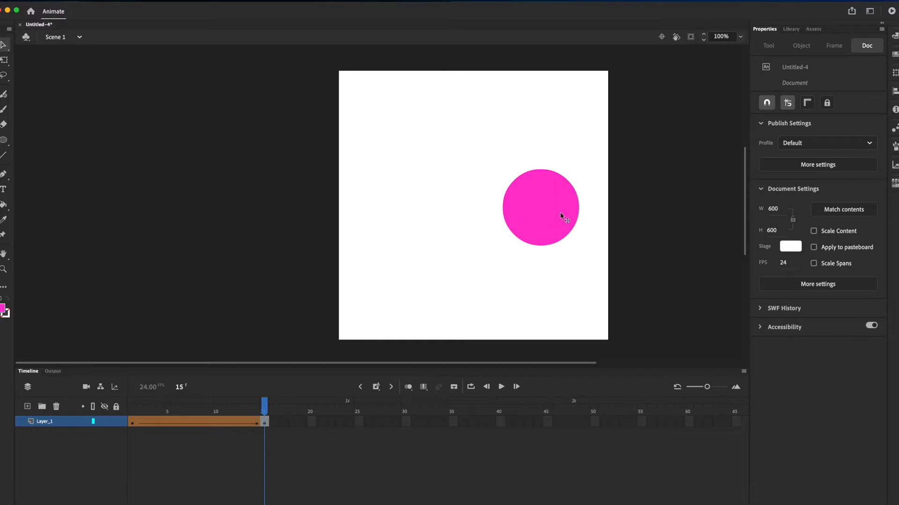
# Apply a Quad Ease-Out effect to the shape tween and play the animation.
pyautogui.click(207, 422)
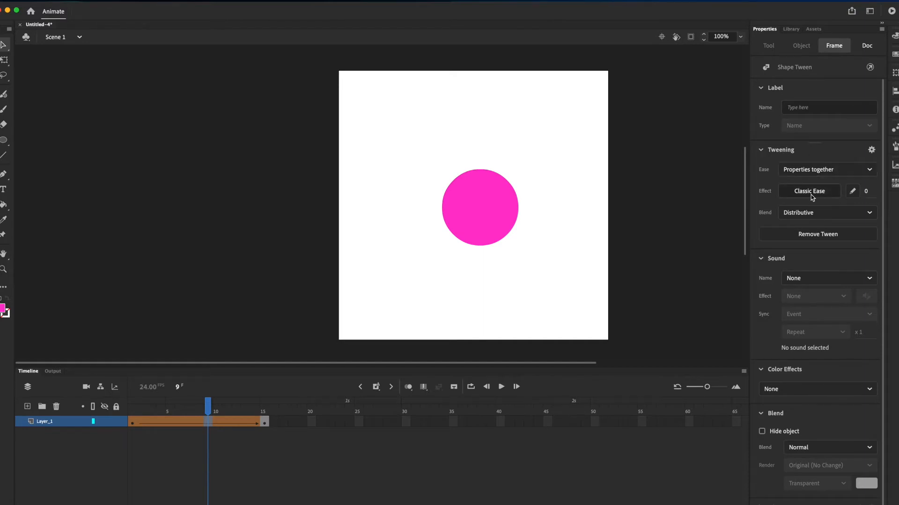
pyautogui.click(798, 195)
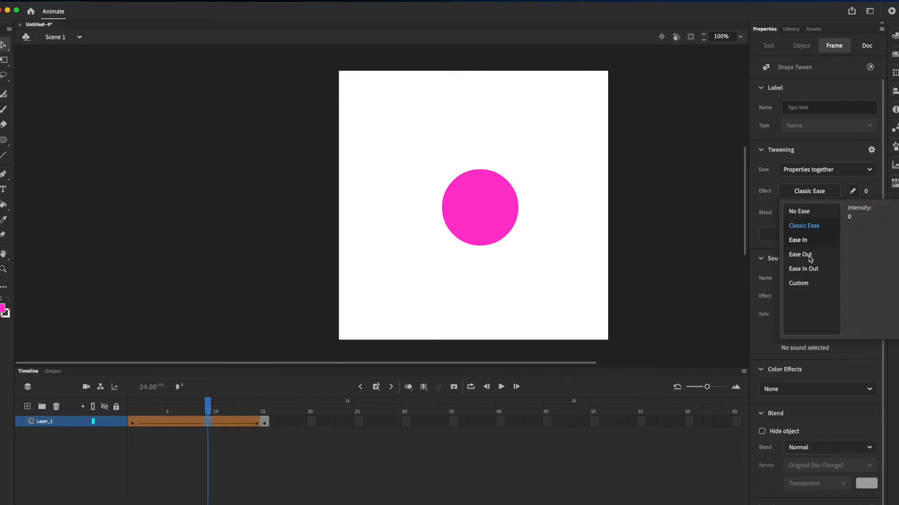
pyautogui.moveTo(811, 256)
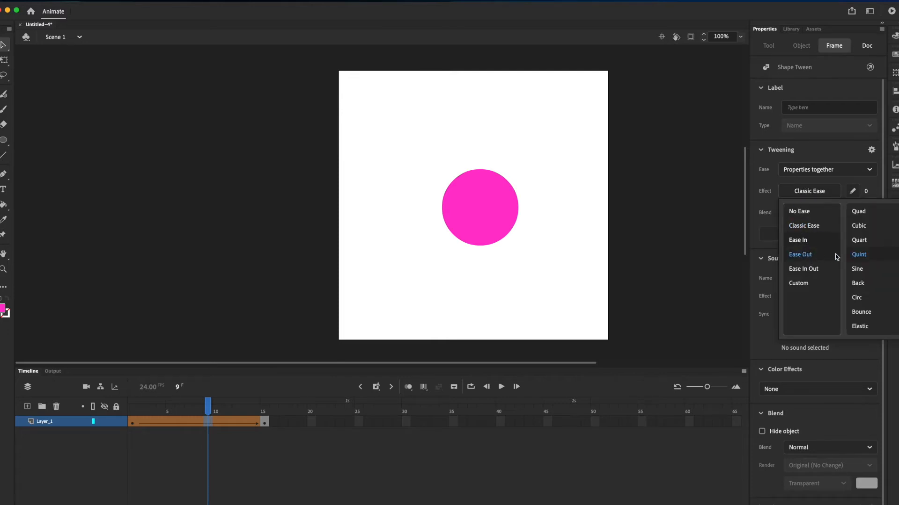
pyautogui.click(860, 213)
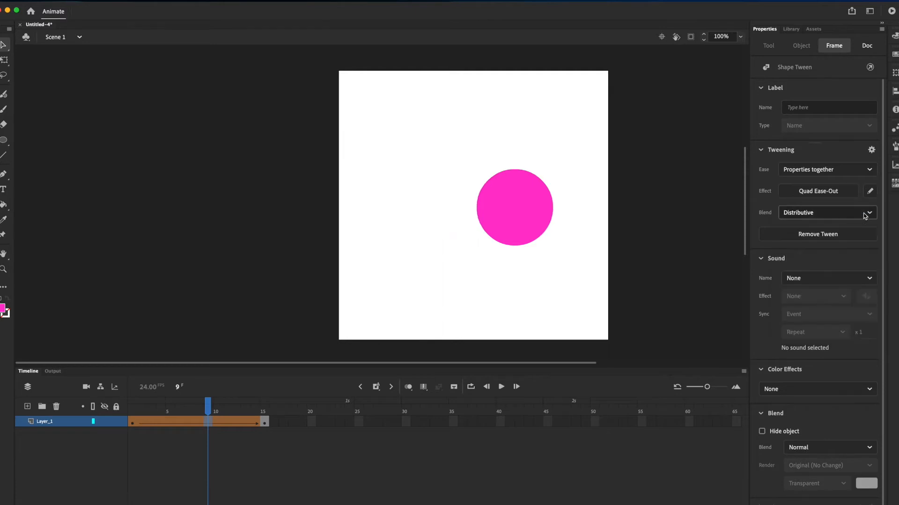
pyautogui.press('Return')
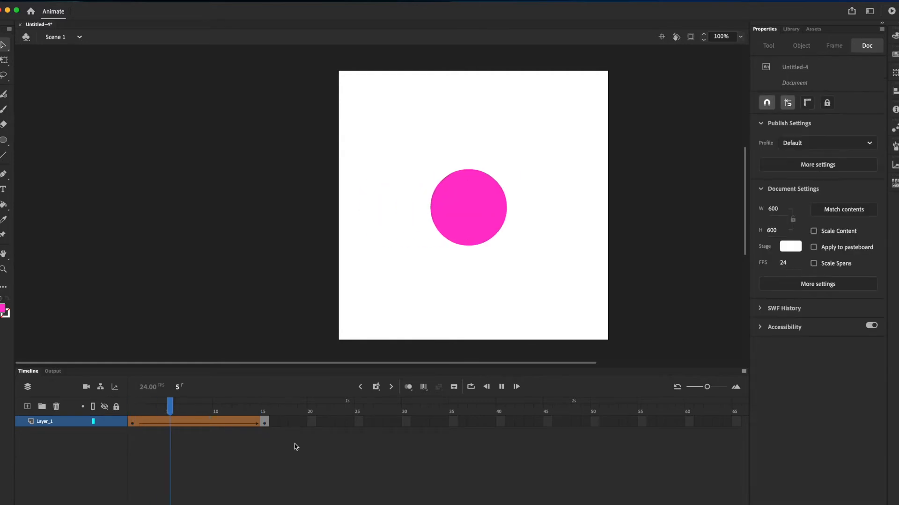
# Try the Quad Ease-In effect on the shape tween and play the animation.
pyautogui.click(217, 423)
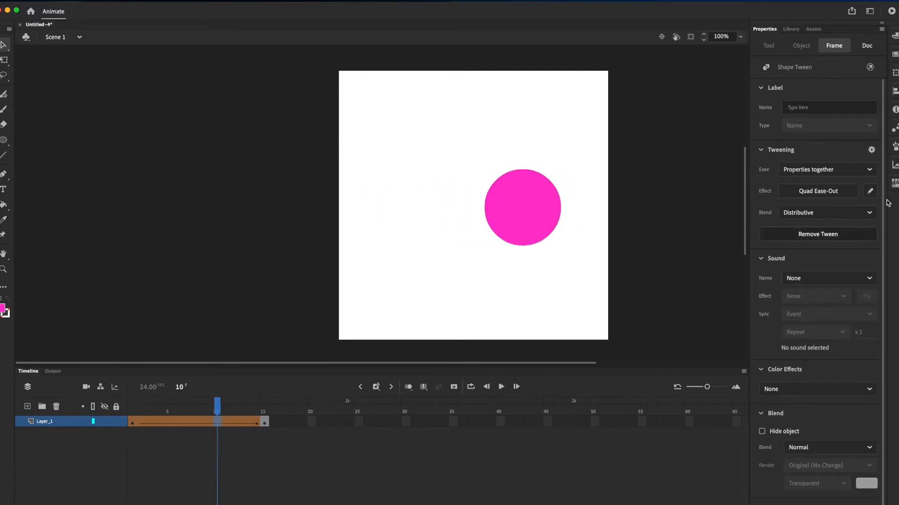
pyautogui.click(803, 192)
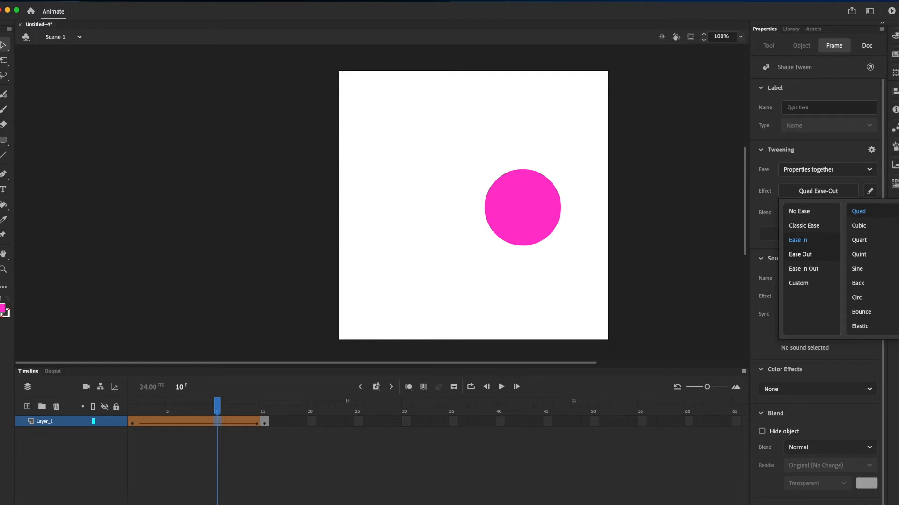
pyautogui.click(864, 214)
pyautogui.press('Return')
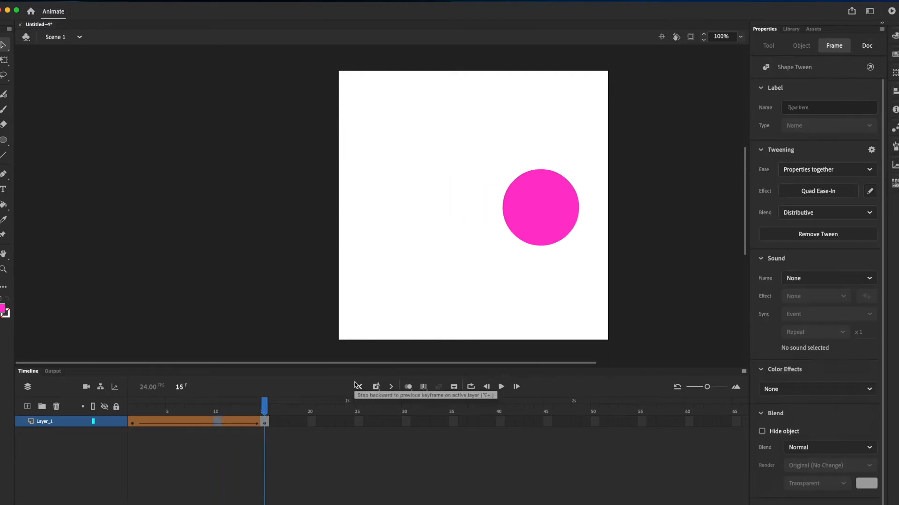
pyautogui.press('Return')
# Switch the shape tween's easing back to Quad Ease-Out and replay the animation.
pyautogui.click(228, 423)
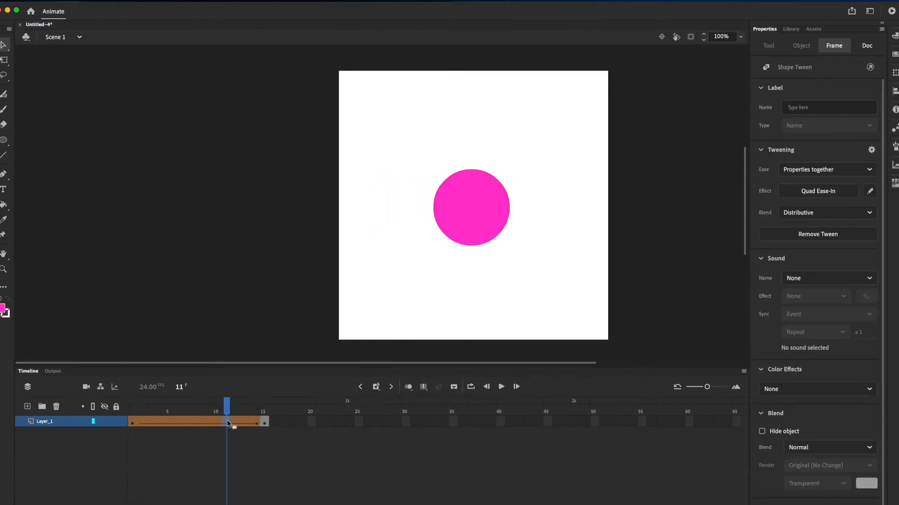
pyautogui.click(834, 190)
pyautogui.click(813, 253)
pyautogui.click(866, 217)
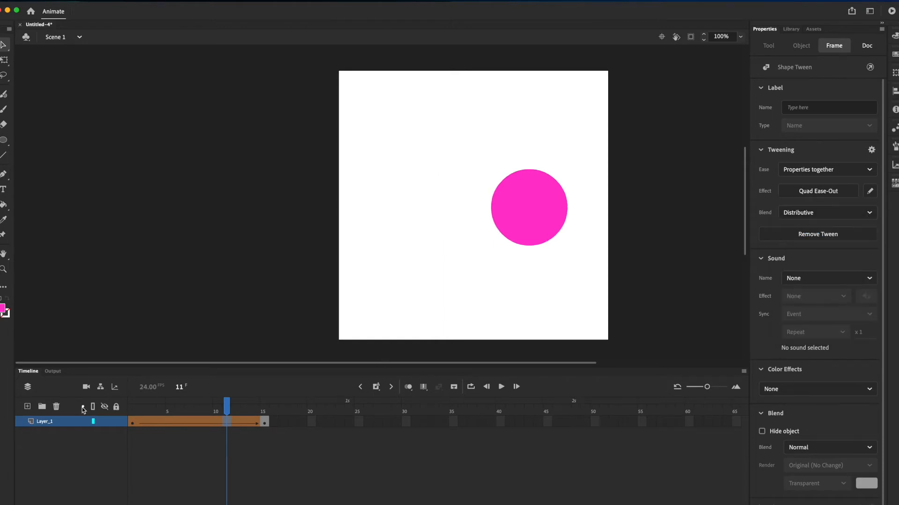
pyautogui.press('Return')
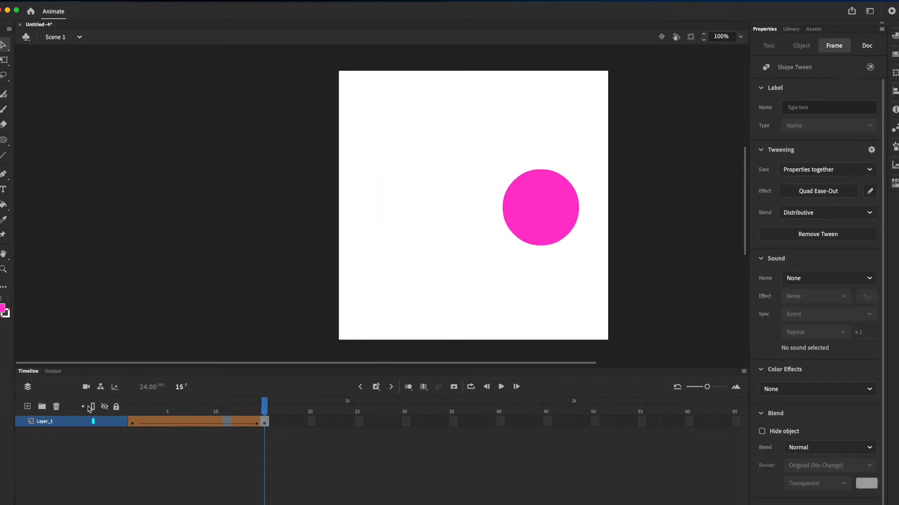
# Change the circle's fill at frame 15 to blue #6699FF and play the colour transition.
pyautogui.click(270, 426)
pyautogui.click(529, 215)
pyautogui.click(639, 209)
pyautogui.click(563, 202)
pyautogui.click(763, 197)
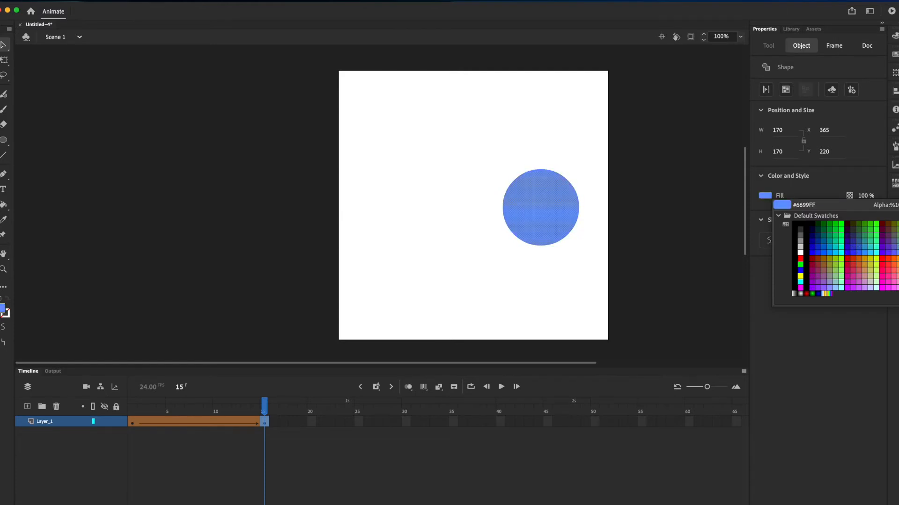
pyautogui.click(898, 254)
pyautogui.press('Return')
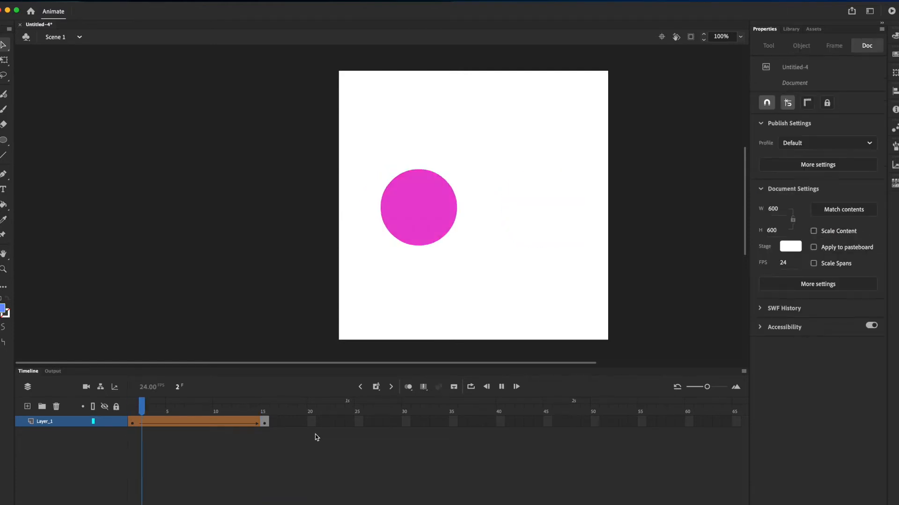
pyautogui.press('Return')
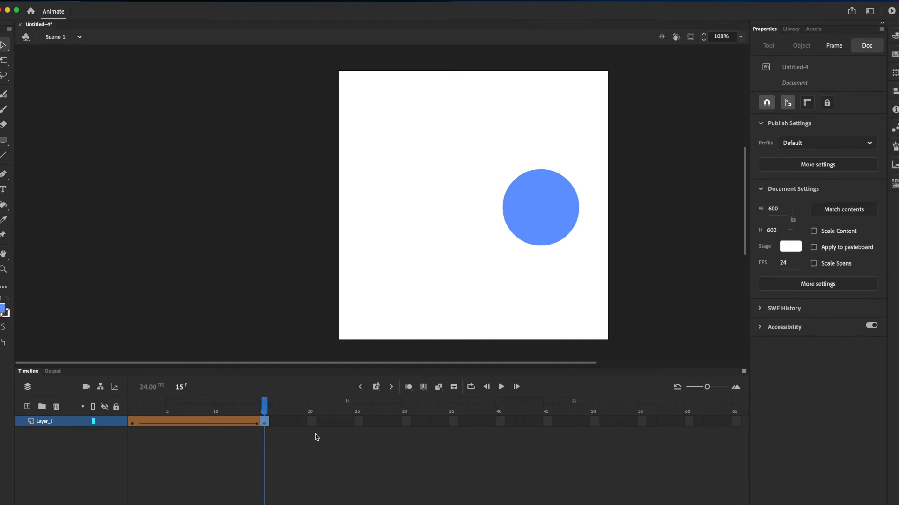
# Enlarge the blue circle at frame 15 about its centre to about 220 x 220 px and preview the animation.
pyautogui.click(4, 60)
pyautogui.click(523, 204)
pyautogui.moveTo(503, 246); pyautogui.dragTo(491, 257)
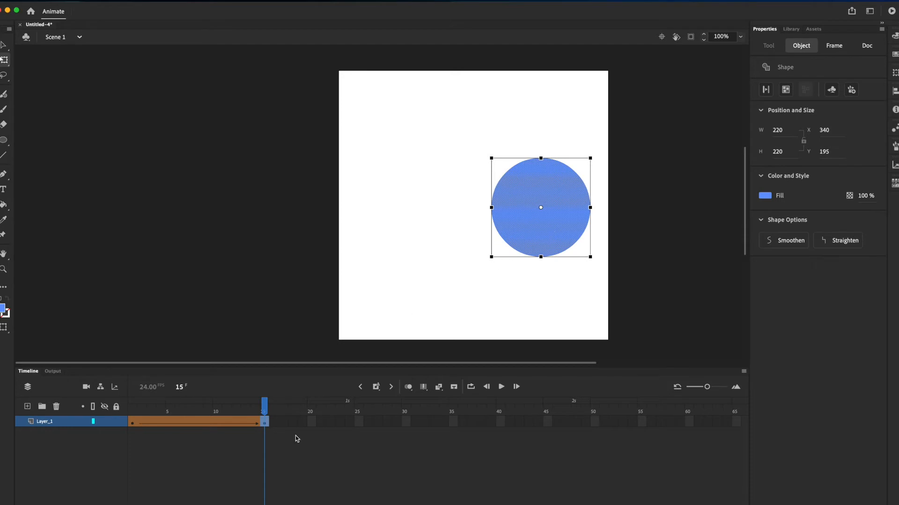
pyautogui.press('Return')
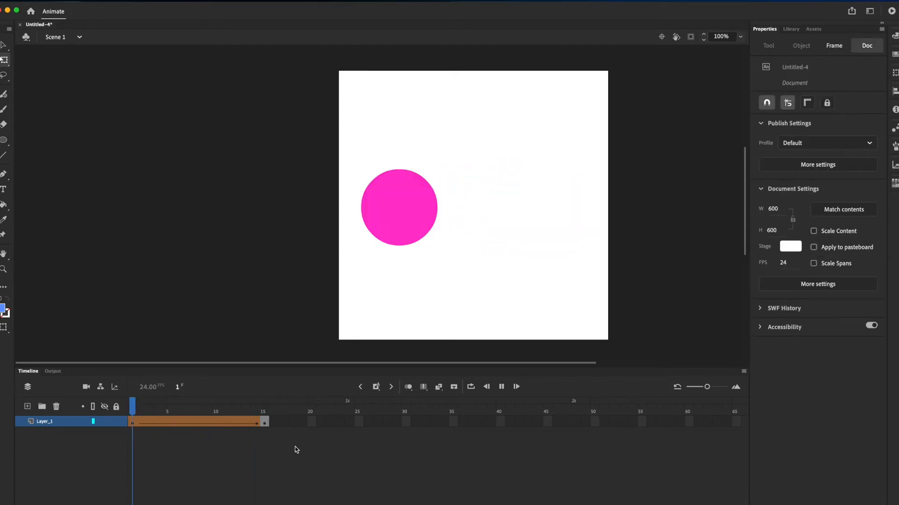
pyautogui.click(265, 412)
pyautogui.click(332, 413)
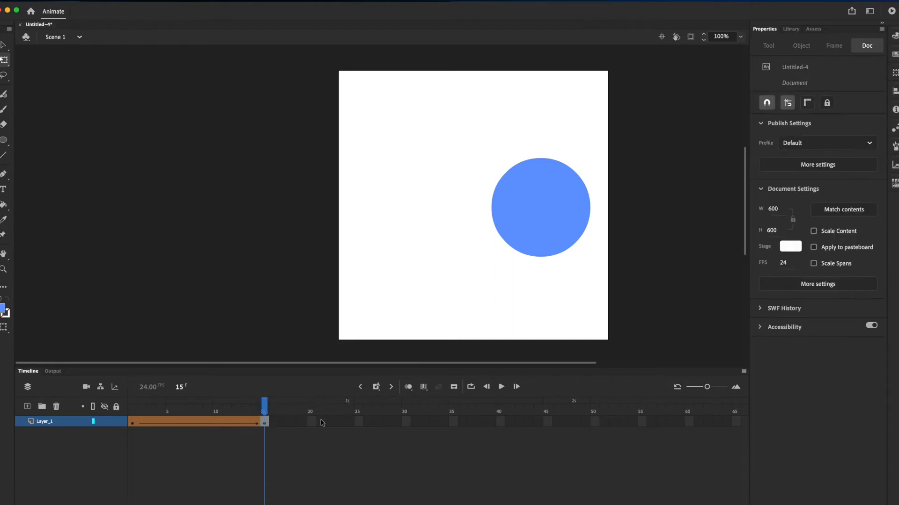
# Extend the layer to frame 25 and delete the blue circle from that frame.
pyautogui.click(359, 421)
pyautogui.press('F6')
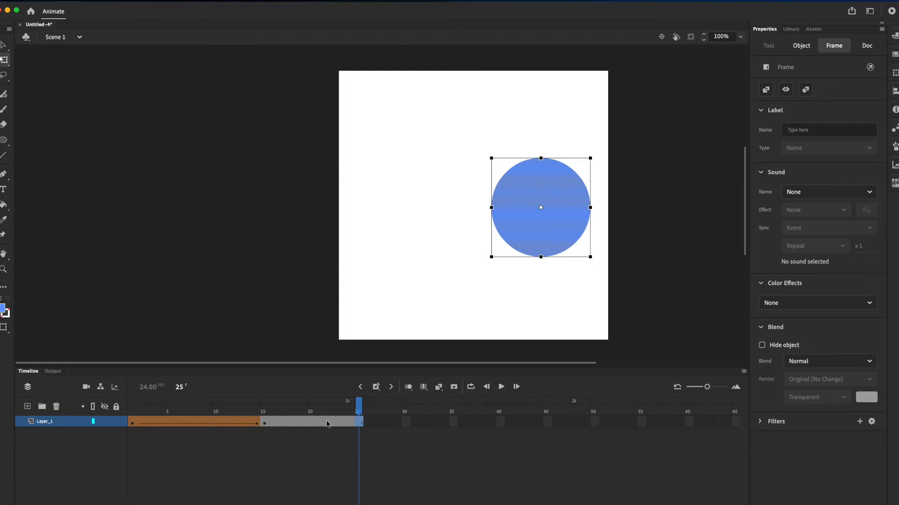
pyautogui.click(564, 188)
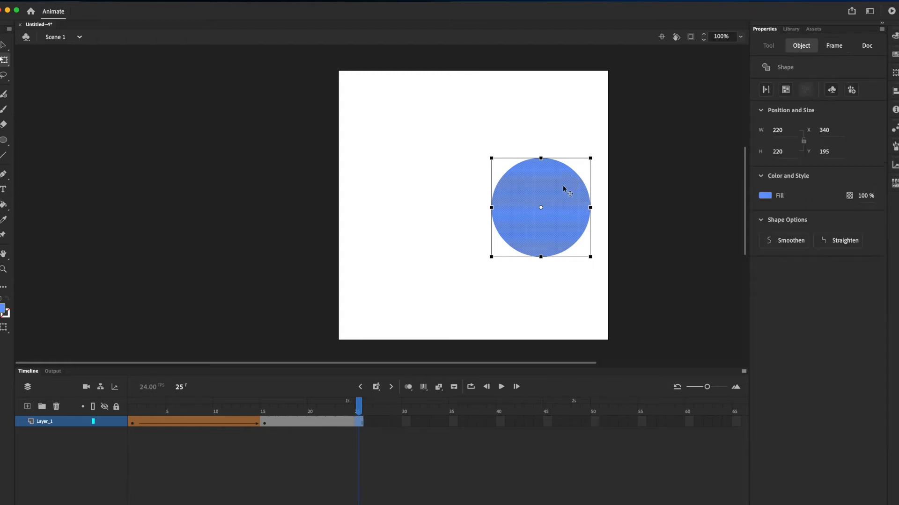
pyautogui.press('Delete')
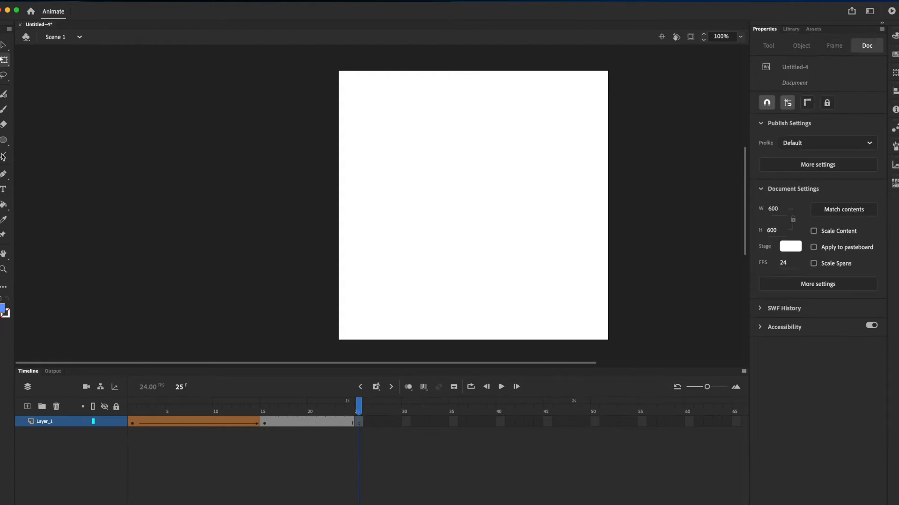
# Draw a closed triangle about 160 x 150 px with the Pen tool at frame 25, over the circle's former position.
pyautogui.click(4, 140)
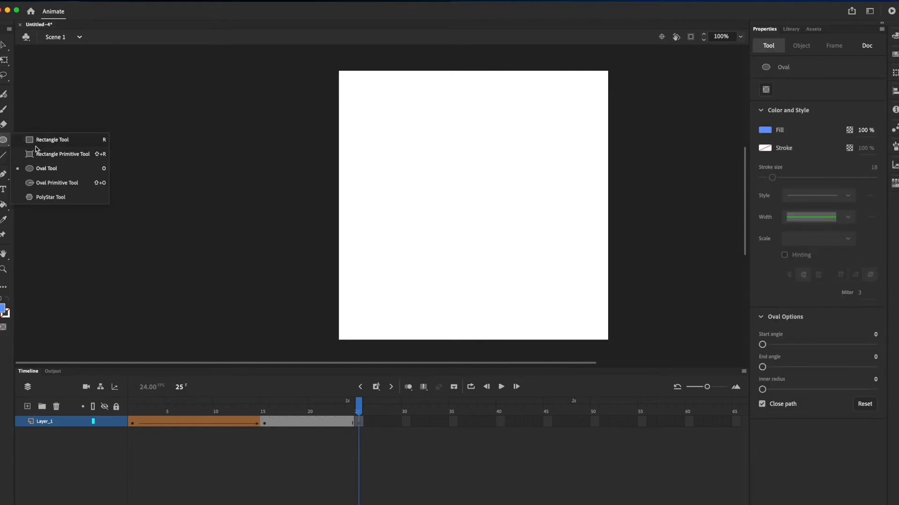
pyautogui.click(4, 174)
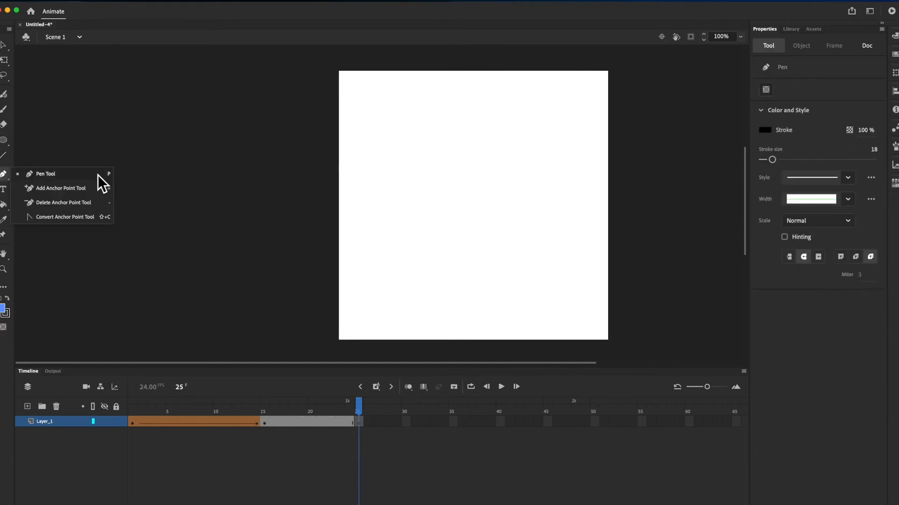
pyautogui.click(83, 176)
pyautogui.click(541, 170)
pyautogui.click(505, 238)
pyautogui.click(576, 237)
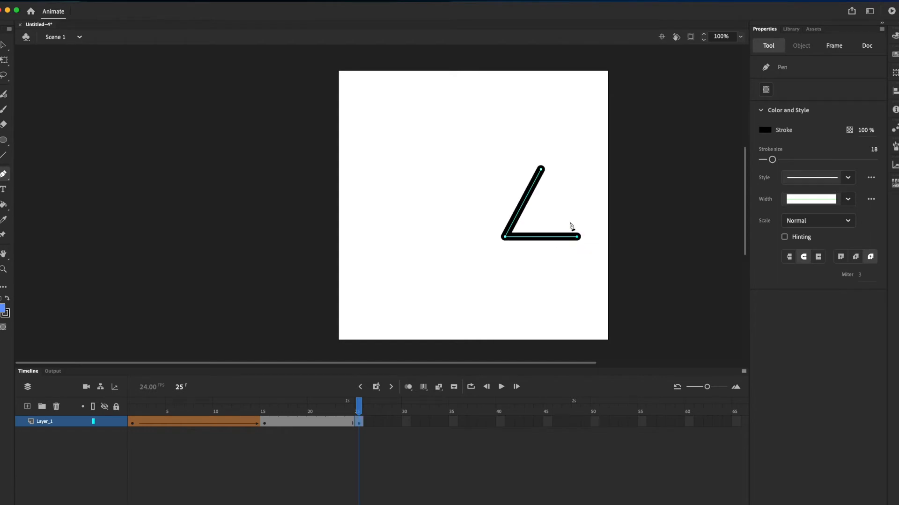
pyautogui.click(541, 169)
# Select the triangle's whole outline and reduce its stroke size to 0.1.
pyautogui.click(4, 45)
pyautogui.click(187, 143)
pyautogui.click(527, 190)
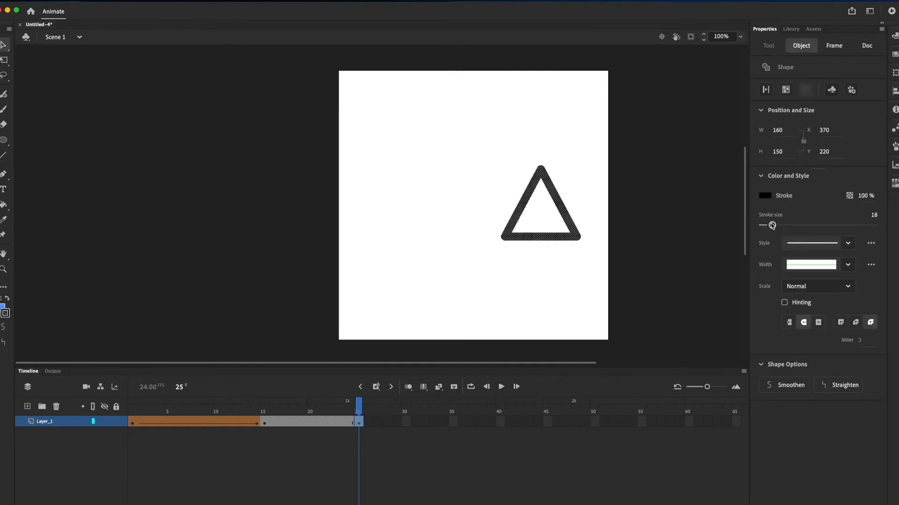
pyautogui.click(766, 195)
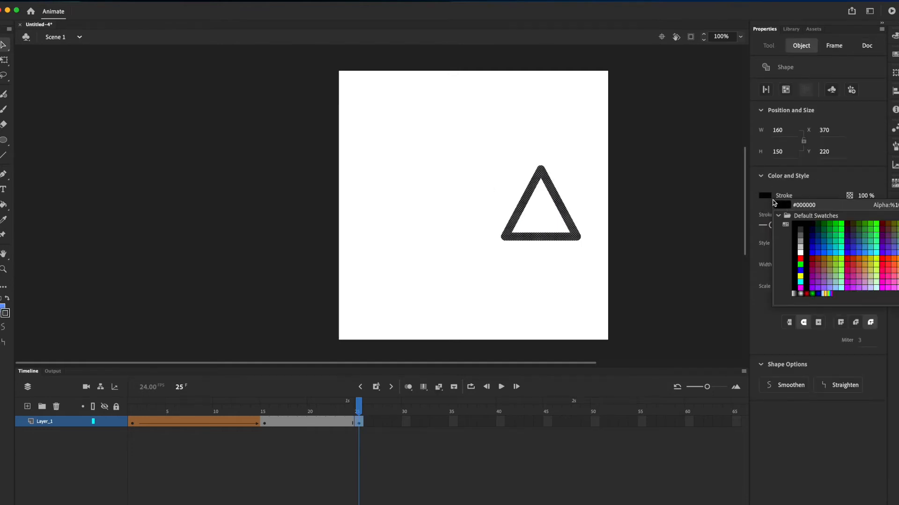
pyautogui.click(768, 197)
pyautogui.moveTo(772, 225); pyautogui.dragTo(740, 229)
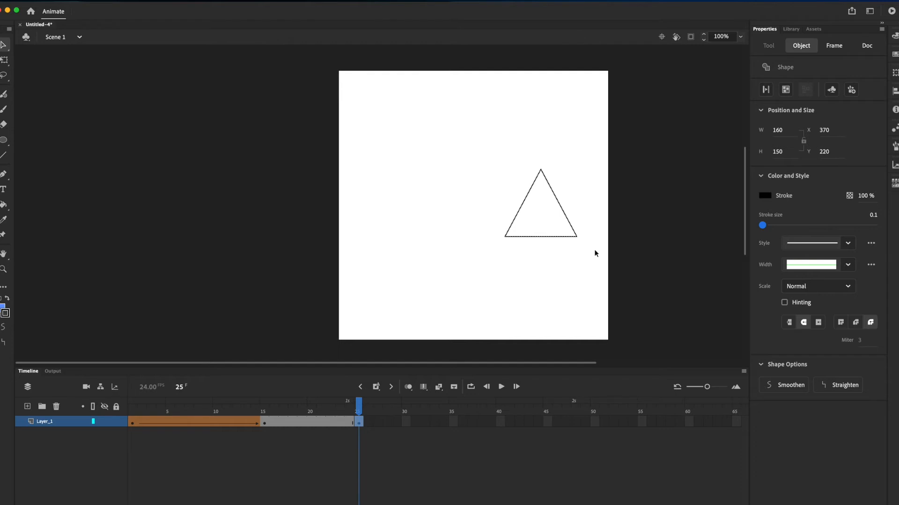
# Fill the triangle with the current blue and delete its black outline.
pyautogui.click(3, 208)
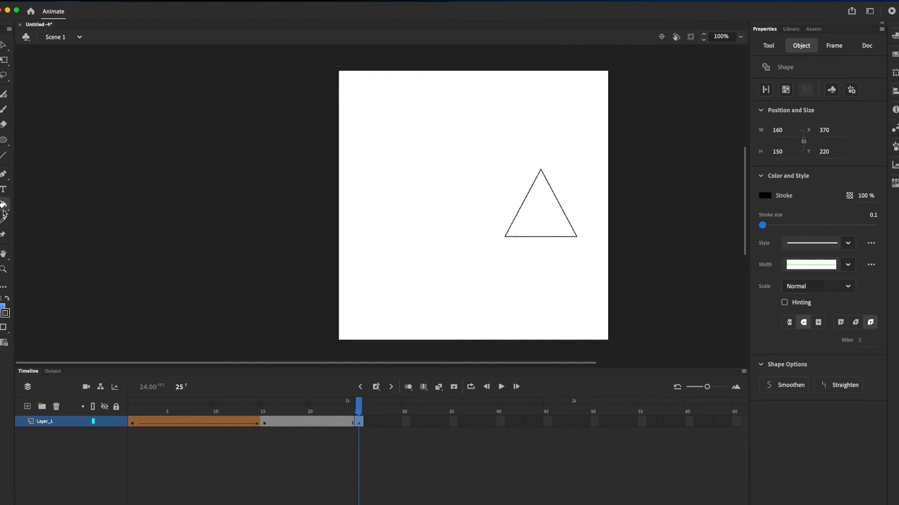
pyautogui.click(541, 218)
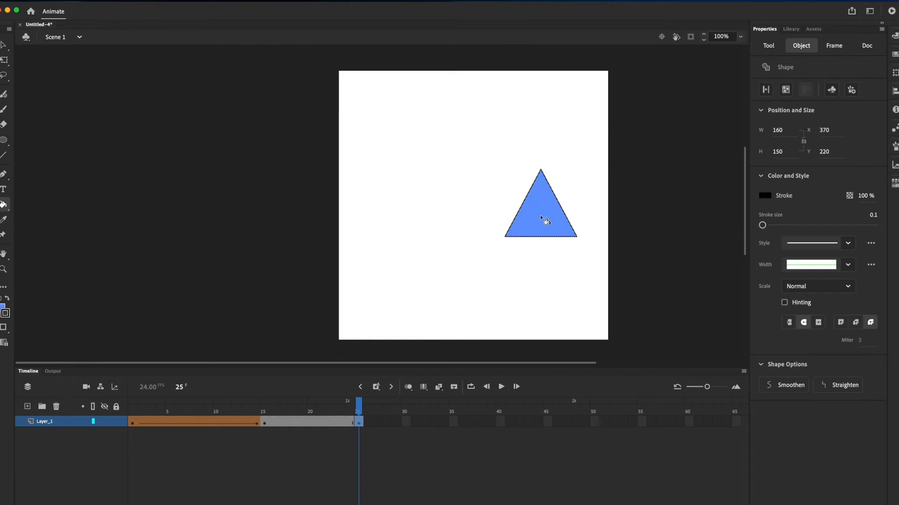
pyautogui.press('v')
pyautogui.click(546, 173)
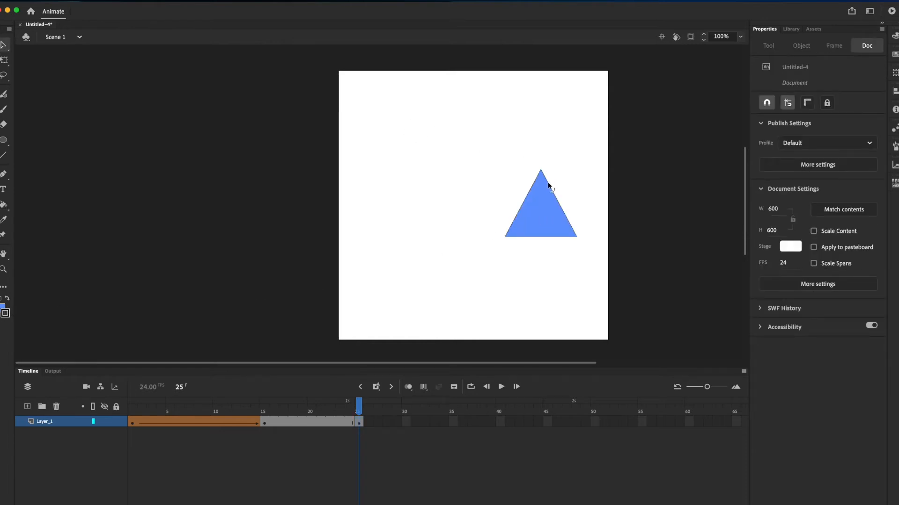
pyautogui.click(549, 186)
pyautogui.press('Delete')
# Create a shape tween between the keyframes at frames 15 and 25 and play the animation.
pyautogui.moveTo(357, 412); pyautogui.dragTo(353, 414)
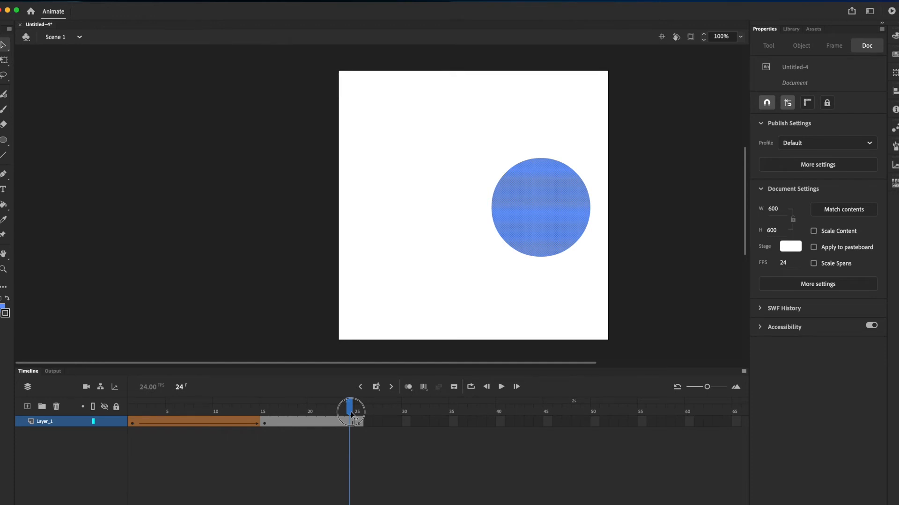
pyautogui.moveTo(353, 414); pyautogui.dragTo(339, 424)
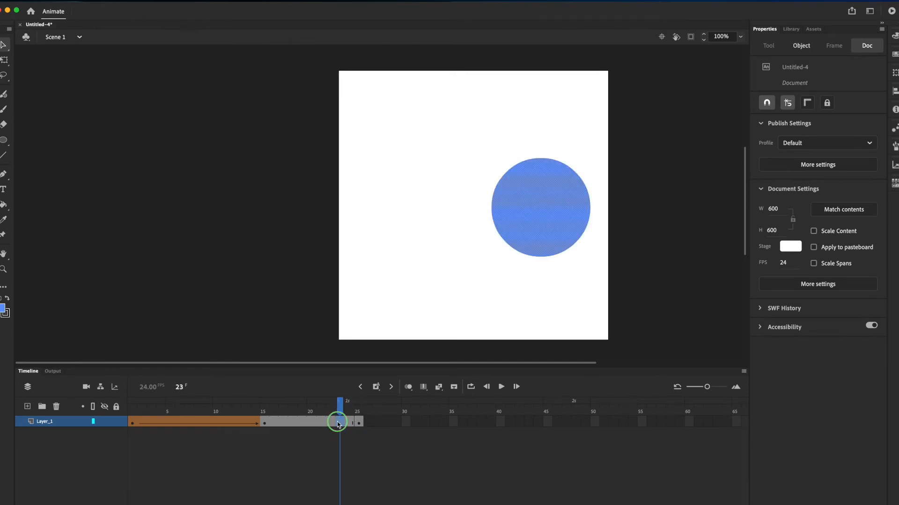
pyautogui.rightClick(339, 424)
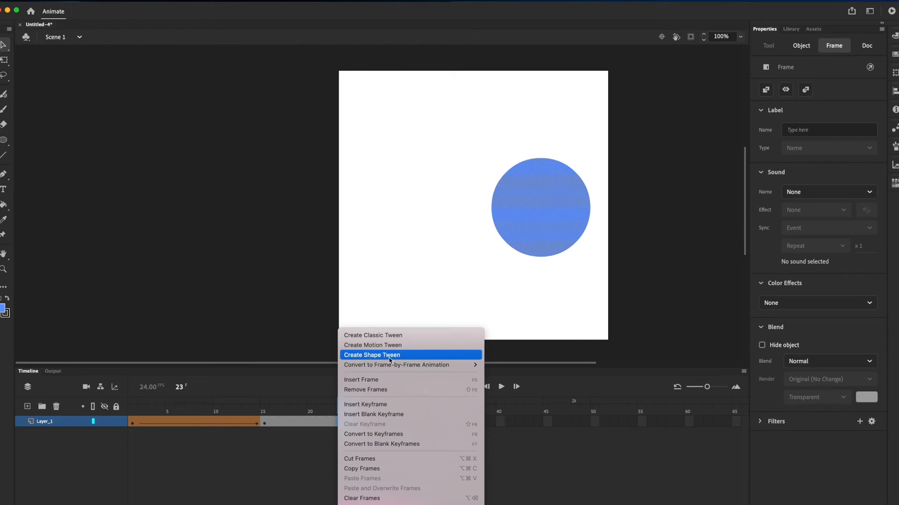
pyautogui.click(390, 358)
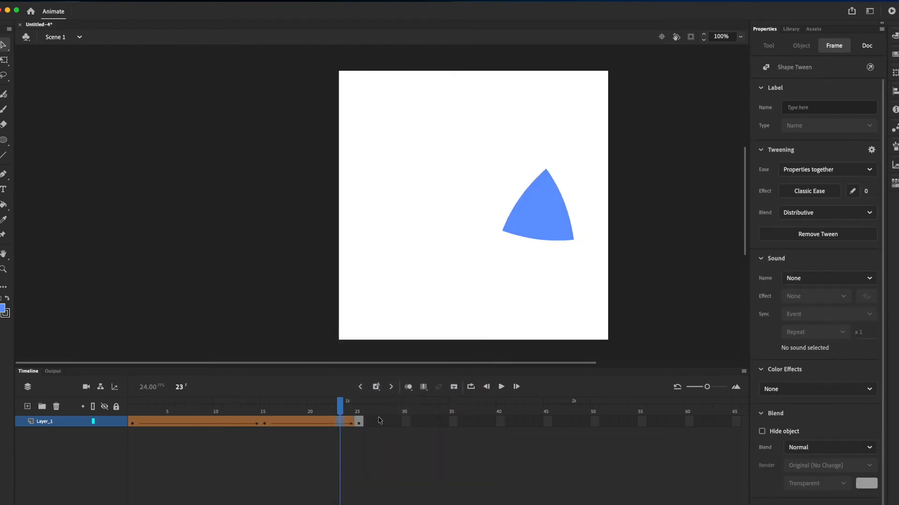
pyautogui.press('Return')
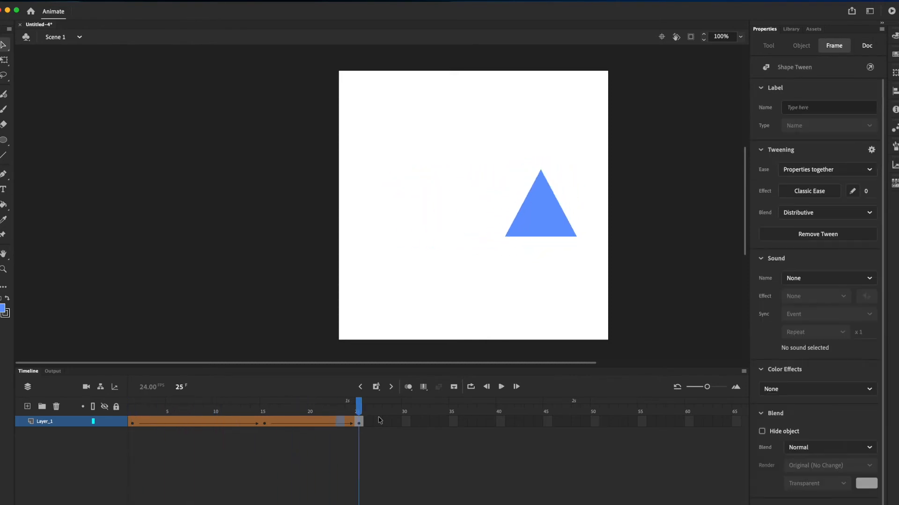
# Replace the triangle at frame 25 with a blue square about 190 x 190 px drawn with the Rectangle tool.
pyautogui.click(359, 423)
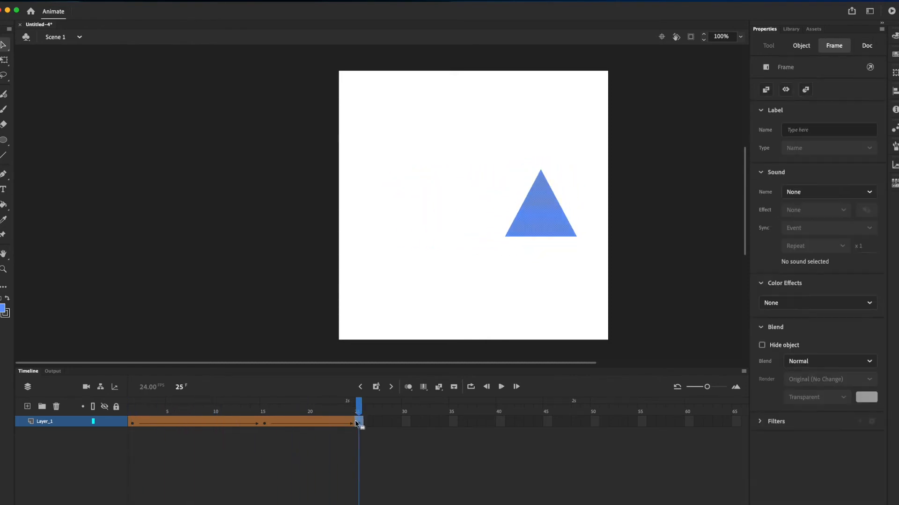
pyautogui.click(550, 232)
pyautogui.press('Delete')
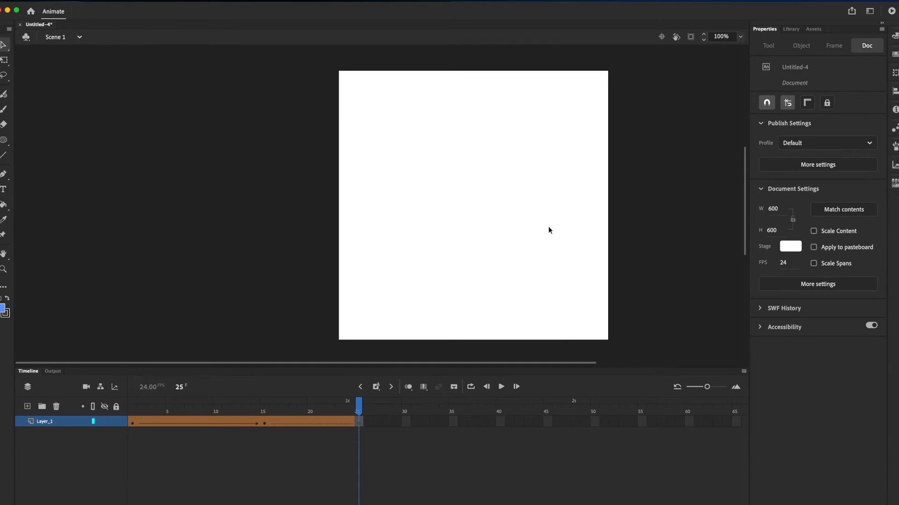
pyautogui.click(3, 140)
pyautogui.click(4, 140)
pyautogui.click(41, 139)
pyautogui.moveTo(514, 165); pyautogui.dragTo(599, 250)
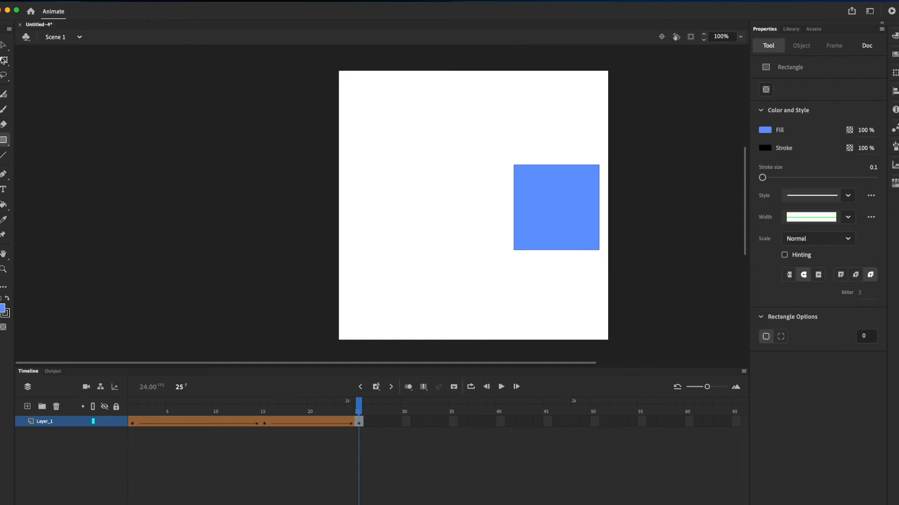
# Delete the blue square's black outline at frame 25 and play the circle-to-square tween.
pyautogui.click(3, 44)
pyautogui.click(544, 169)
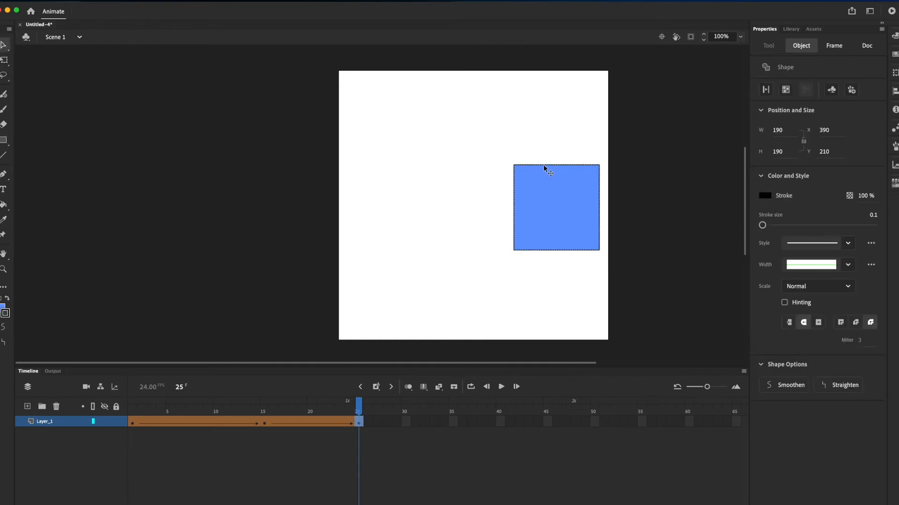
pyautogui.press('Escape')
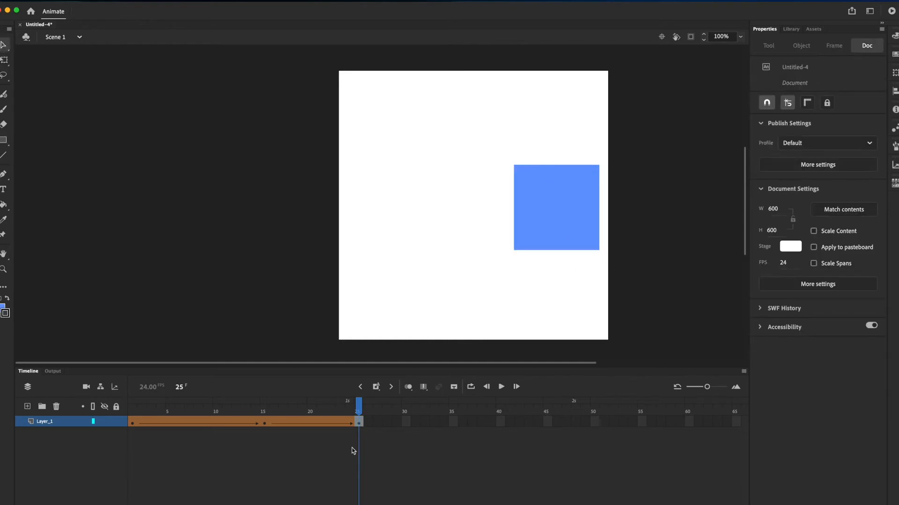
pyautogui.press('Return')
pyautogui.moveTo(359, 404); pyautogui.dragTo(416, 408)
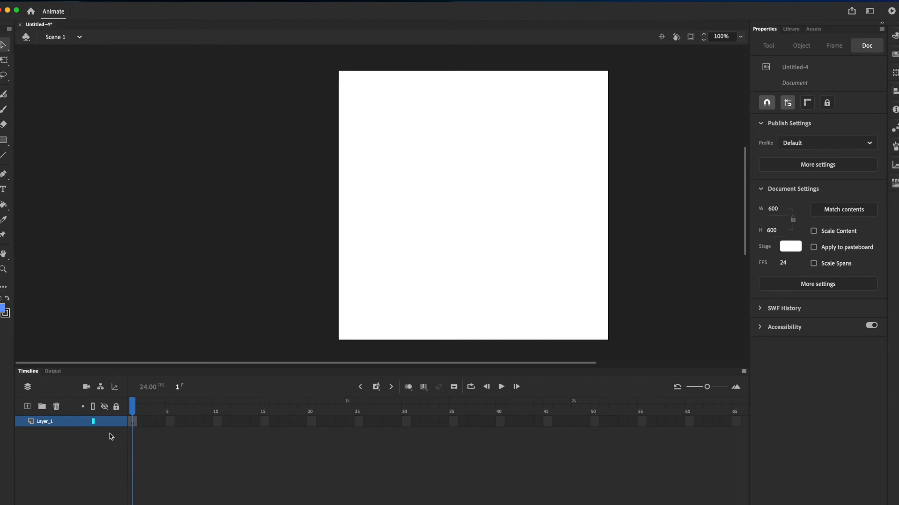
# Draw a 600 x 600 px blue square covering the whole stage at frame 1 of the empty layer.
pyautogui.click(134, 423)
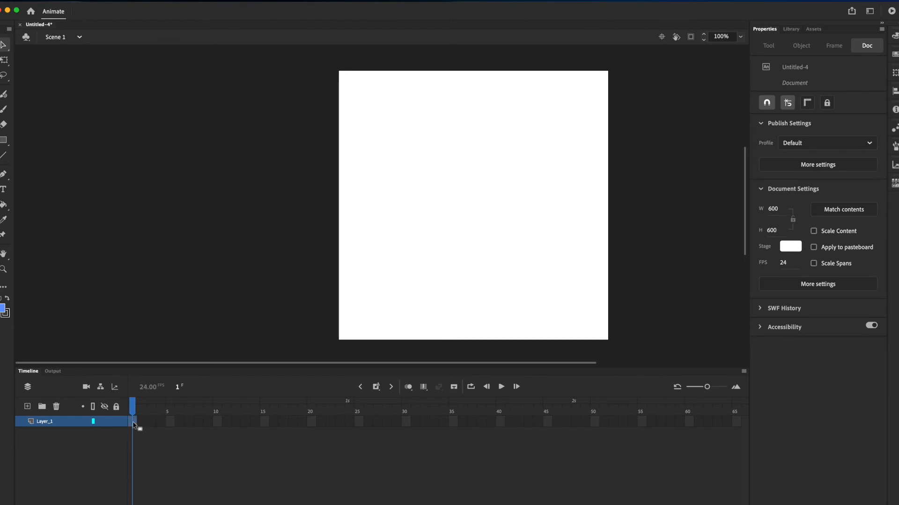
pyautogui.click(4, 141)
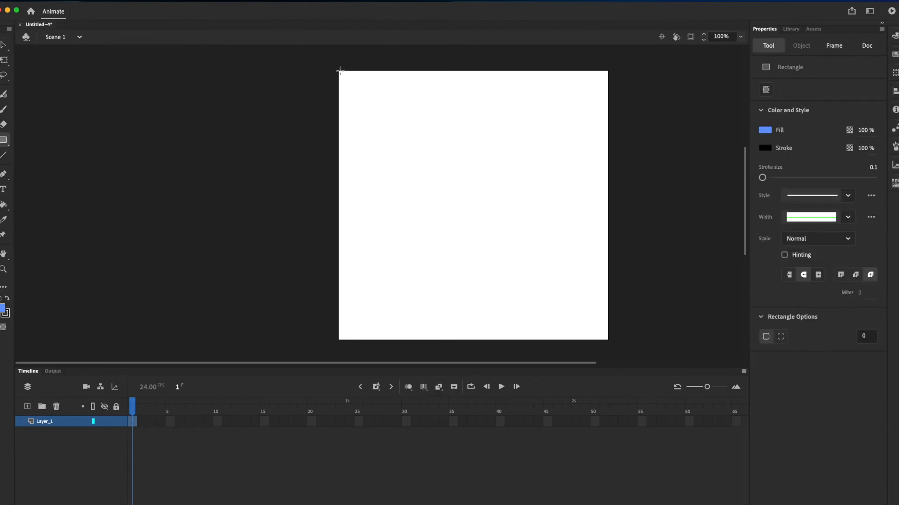
pyautogui.moveTo(339, 70); pyautogui.dragTo(607, 335)
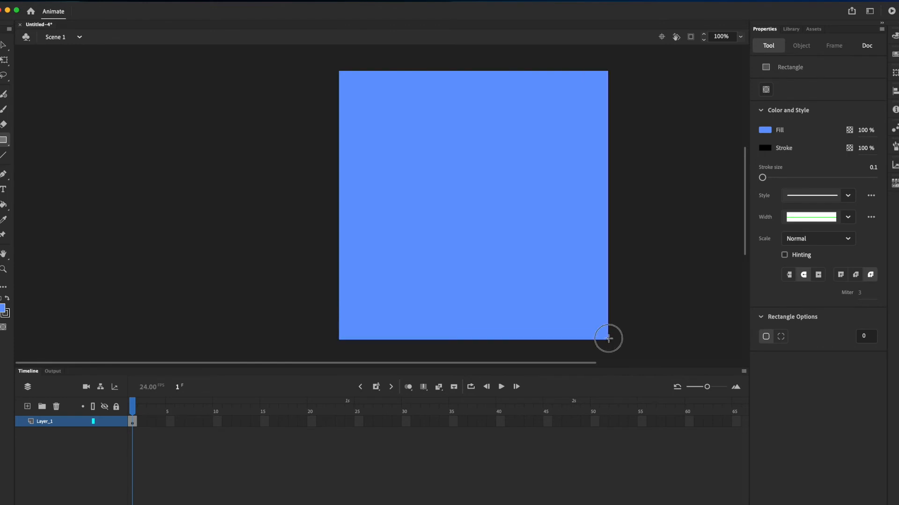
# Change the stage-sized square's fill from solid color to a linear gradient.
pyautogui.press('v')
pyautogui.click(402, 133)
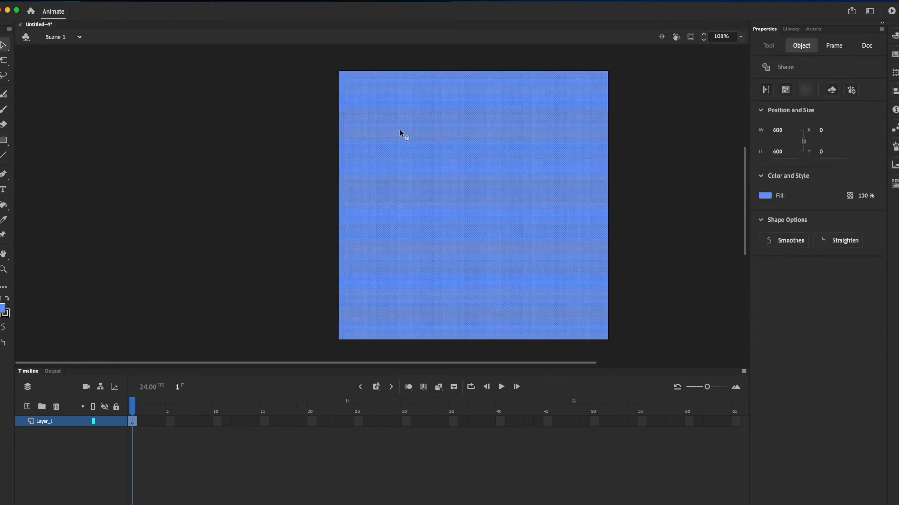
pyautogui.click(895, 36)
pyautogui.click(770, 48)
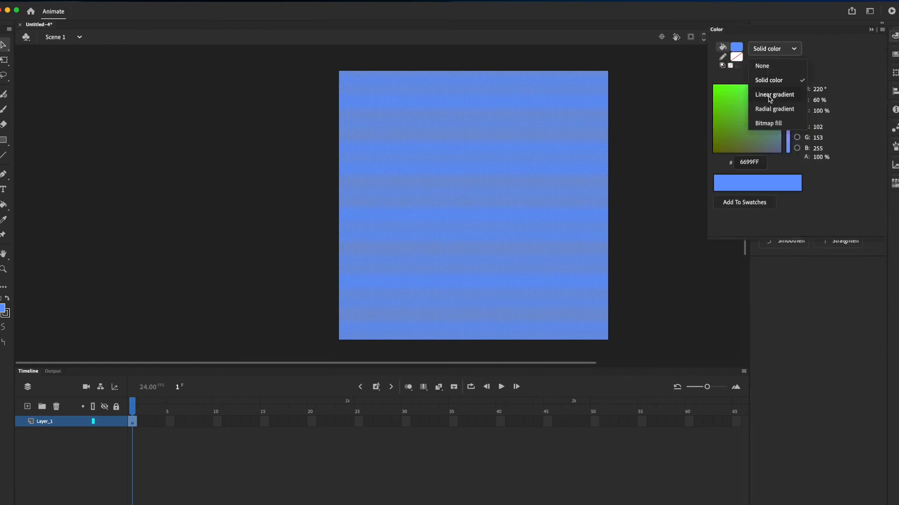
pyautogui.click(789, 99)
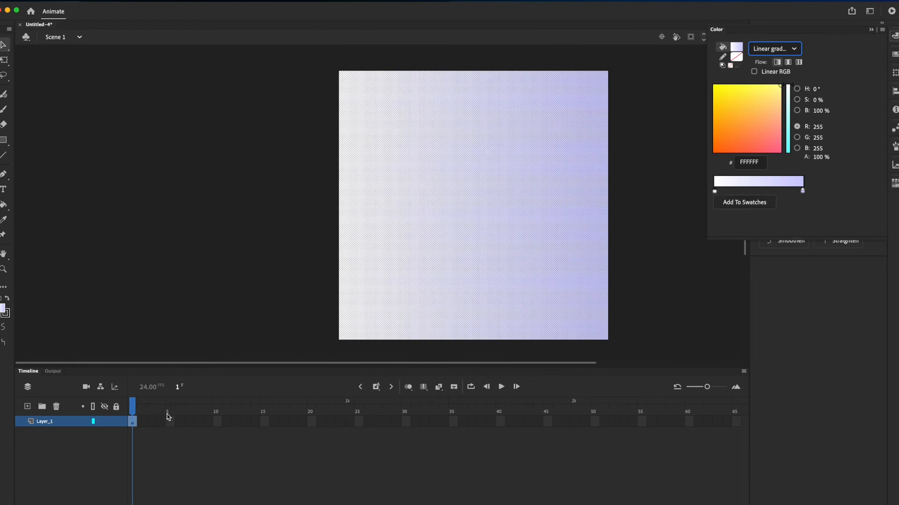
# Extend the layer to frame 20 and check whether Auto KeyFrame is enabled.
pyautogui.click(313, 423)
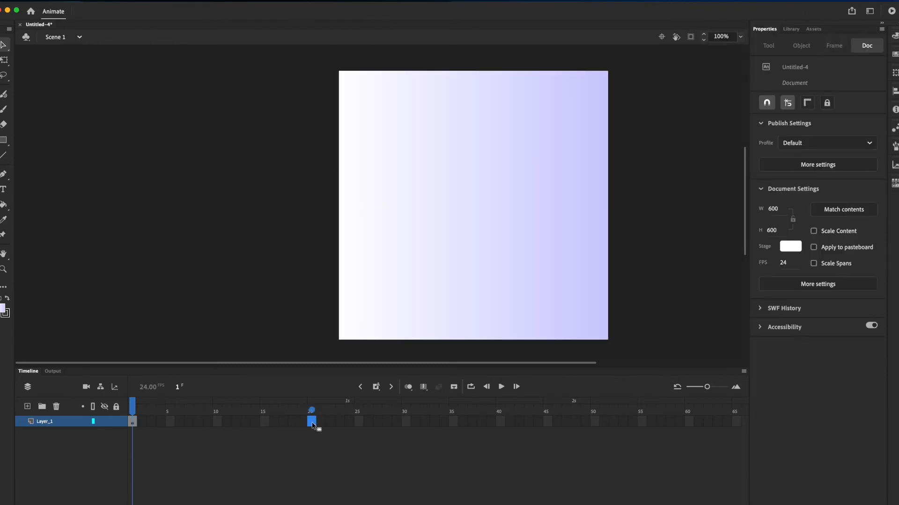
pyautogui.press('F5')
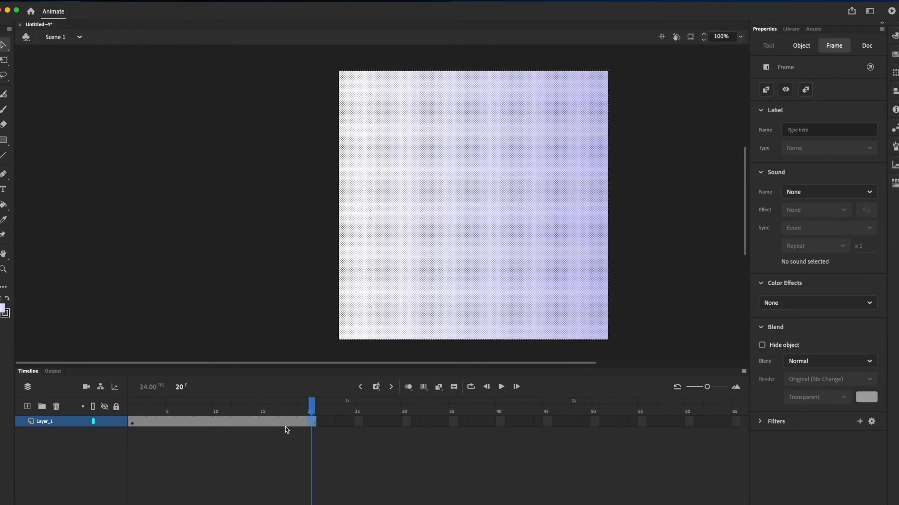
pyautogui.click(377, 389)
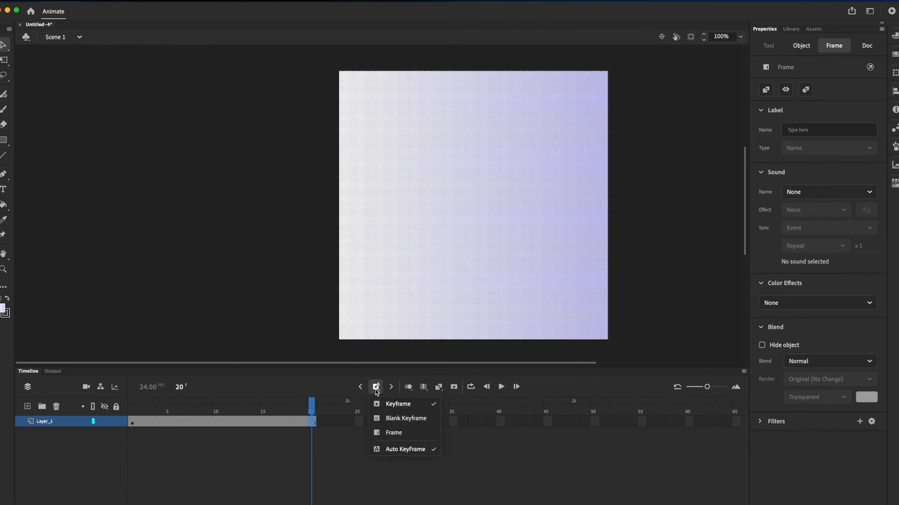
pyautogui.click(314, 422)
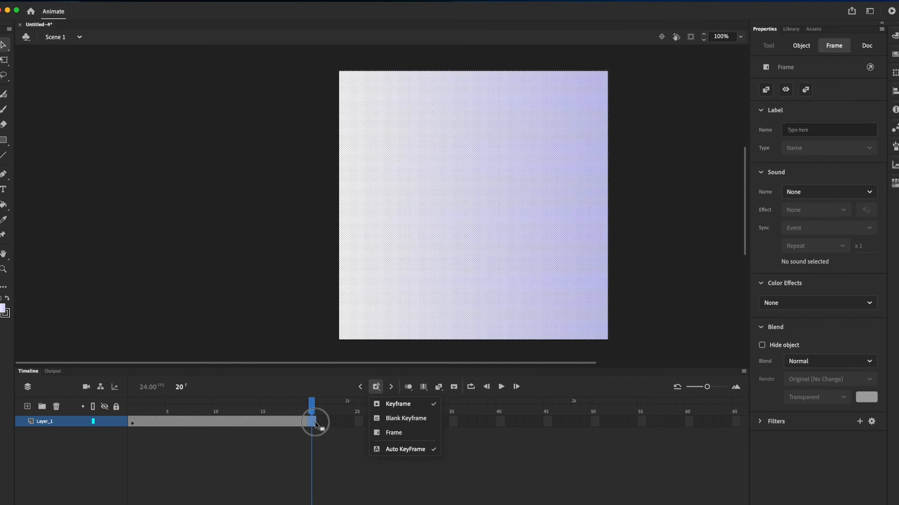
# With the Gradient Transform tool at frame 20, narrow the gradient to about half the stage width and move its centre just beyond the stage's left edge.
pyautogui.click(4, 61)
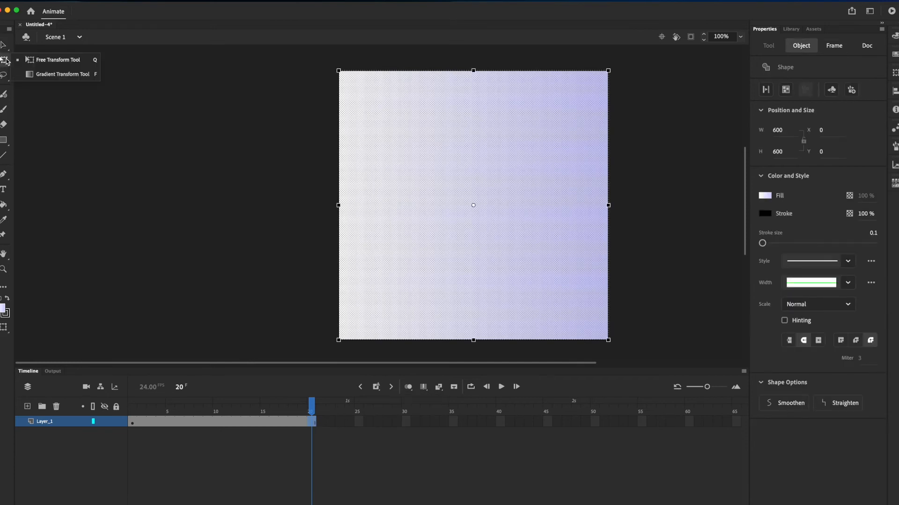
pyautogui.click(40, 74)
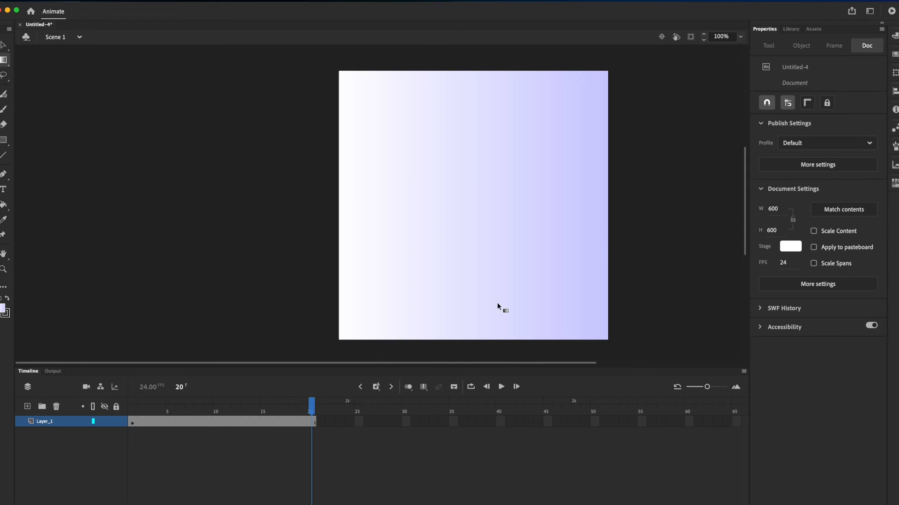
pyautogui.click(488, 290)
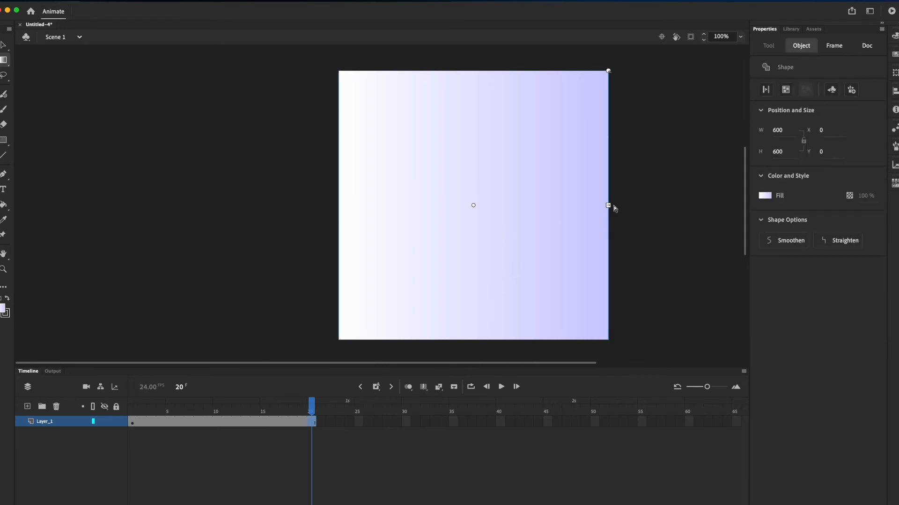
pyautogui.moveTo(608, 205); pyautogui.dragTo(537, 205)
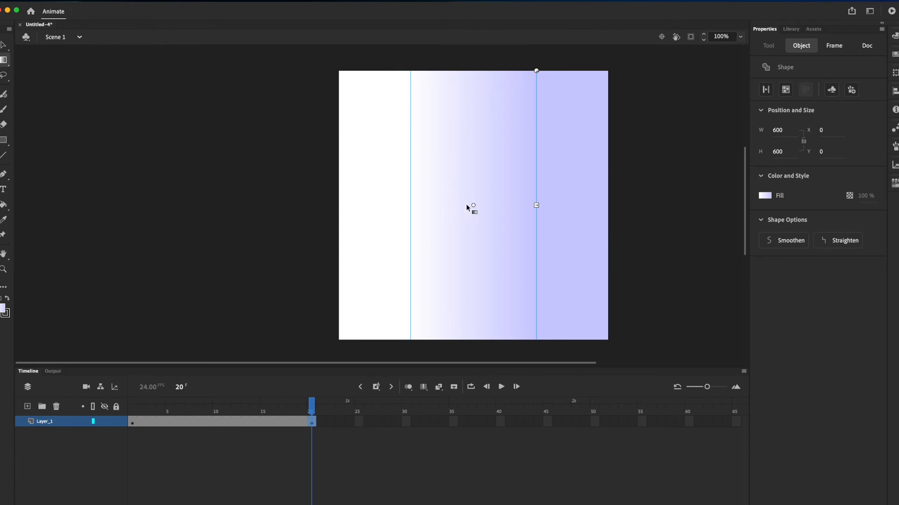
pyautogui.moveTo(471, 204); pyautogui.dragTo(316, 205)
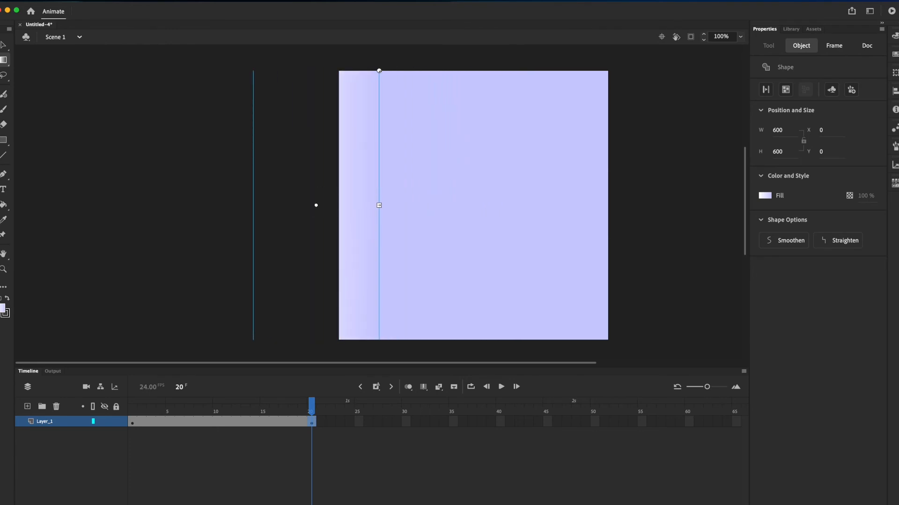
# Create a shape tween between frames 1 and 20 of the gradient layer and play the animation.
pyautogui.click(313, 437)
pyautogui.moveTo(312, 409); pyautogui.dragTo(302, 407)
pyautogui.click(294, 422)
pyautogui.rightClick(296, 425)
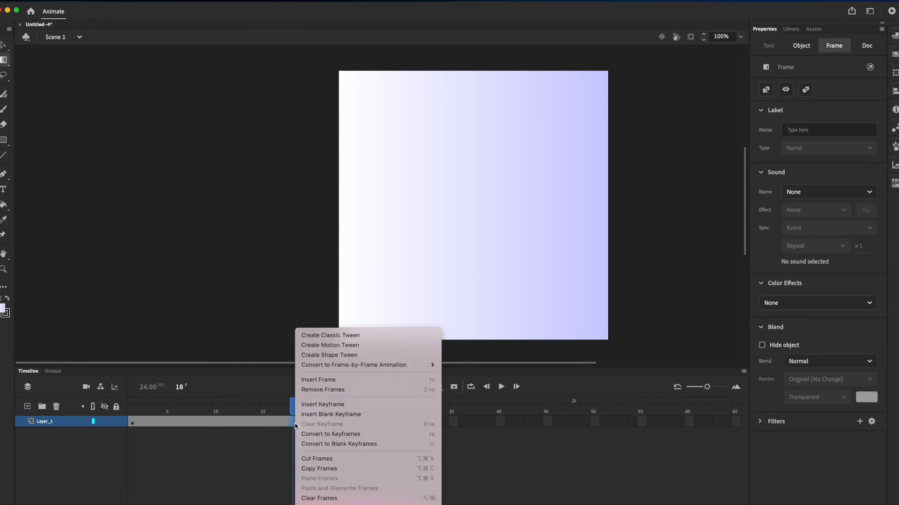
pyautogui.click(329, 355)
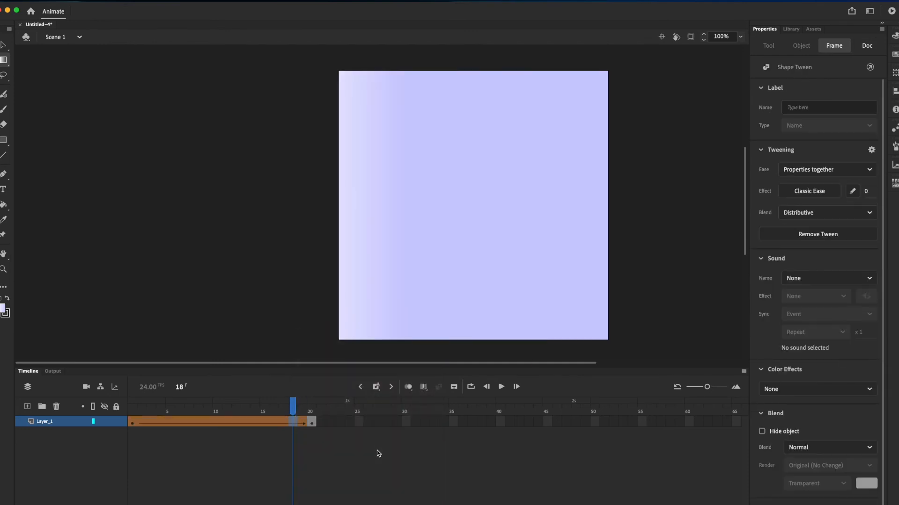
pyautogui.press('Return')
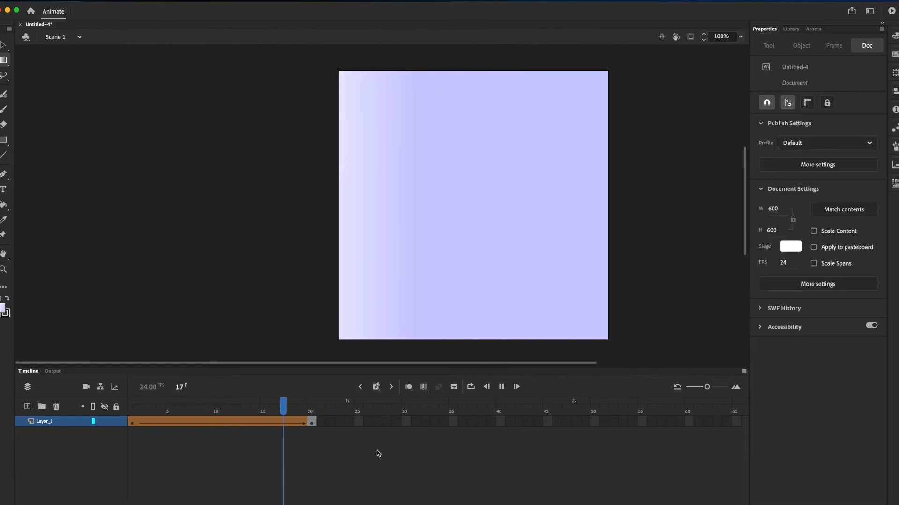
pyautogui.press('Return')
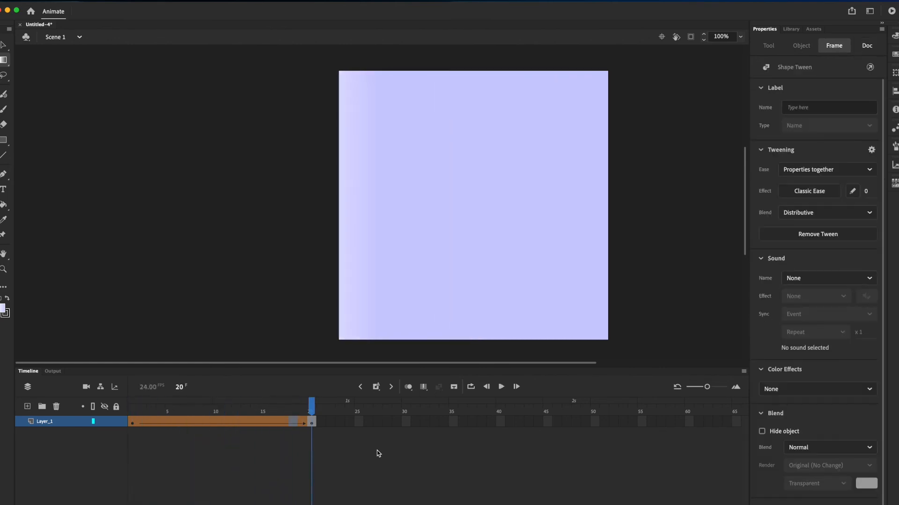
# Apply the Ease In Cubic effect to the gradient's shape tween and play the animation.
pyautogui.click(257, 420)
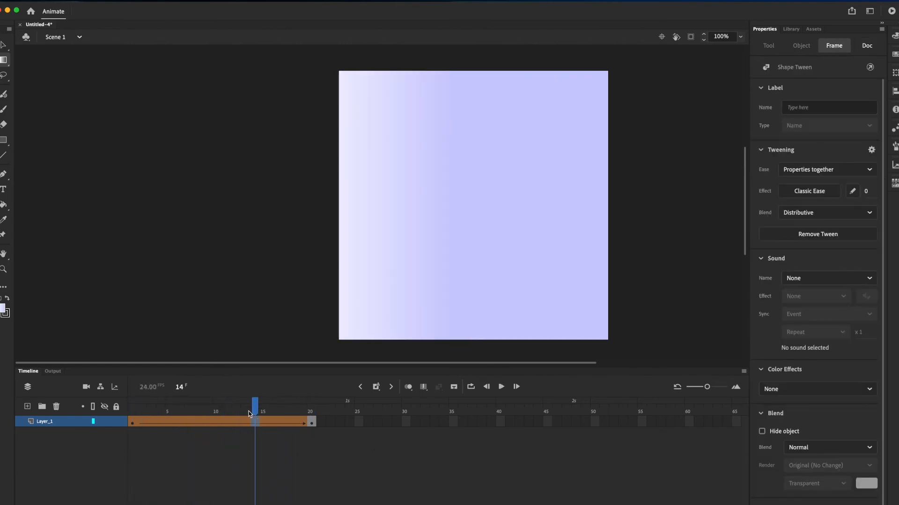
pyautogui.click(809, 190)
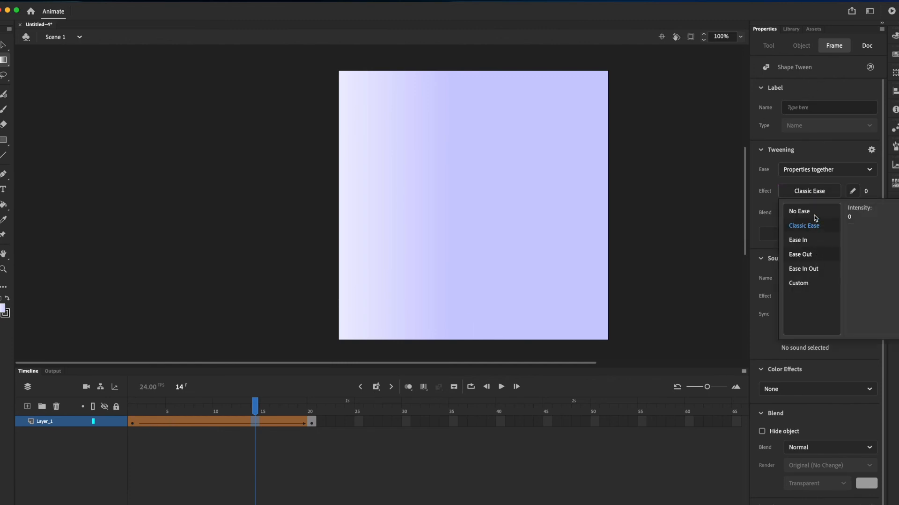
pyautogui.click(814, 240)
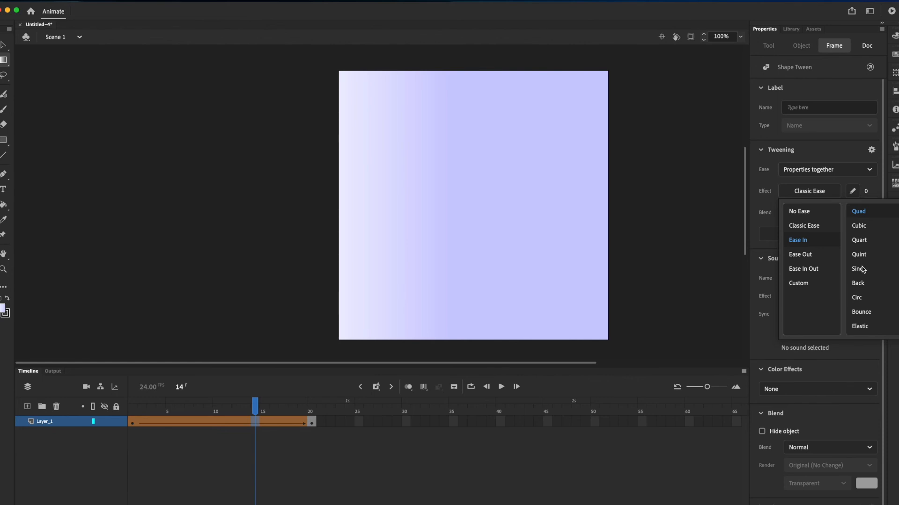
pyautogui.doubleClick(858, 226)
pyautogui.click(280, 285)
pyautogui.press('Return')
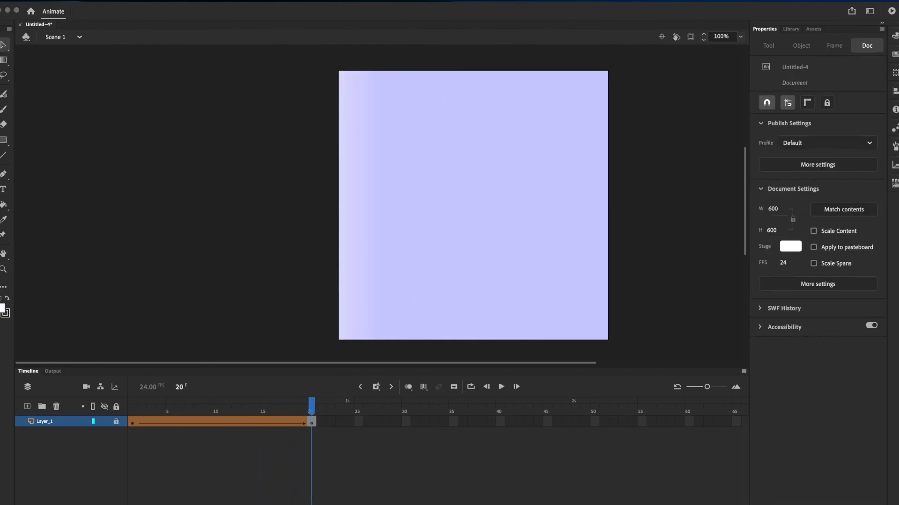
# Add a new layer and use the Oval tool to draw a white circle about 170 px wide near the stage's middle at frame 1.
pyautogui.click(5, 139)
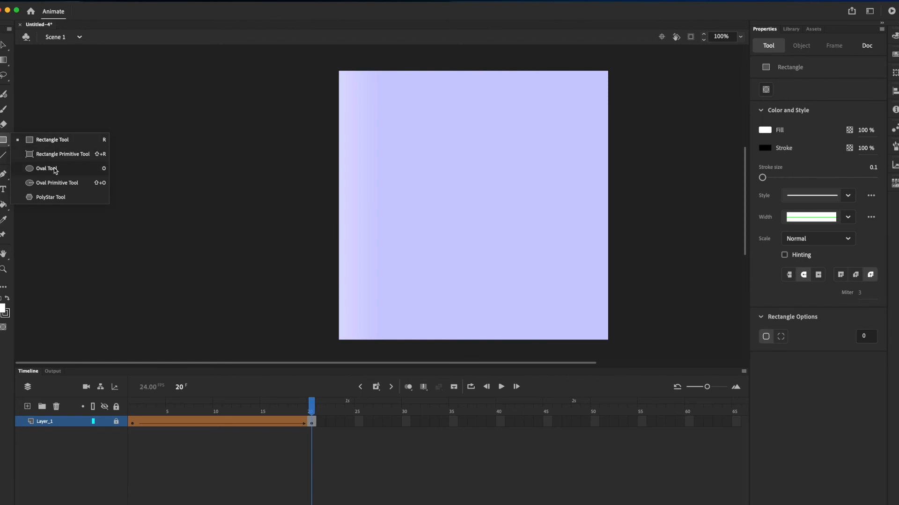
pyautogui.click(47, 168)
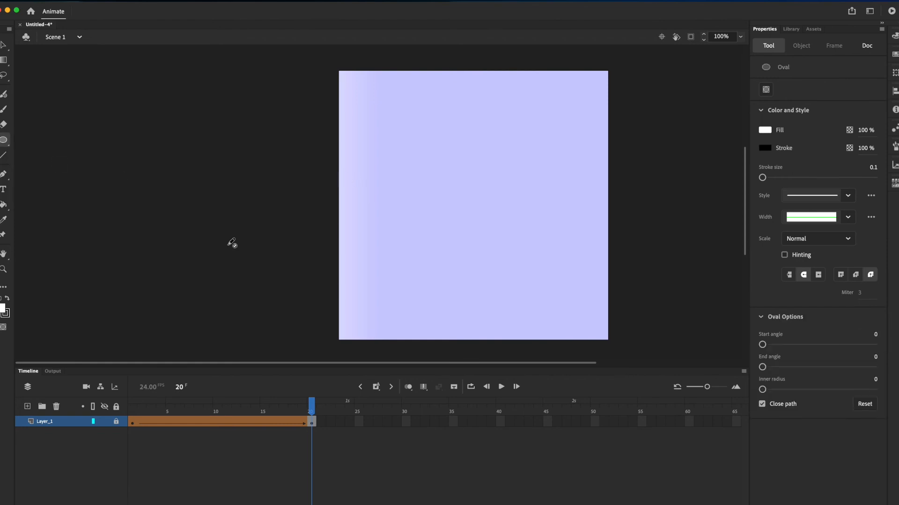
pyautogui.click(131, 406)
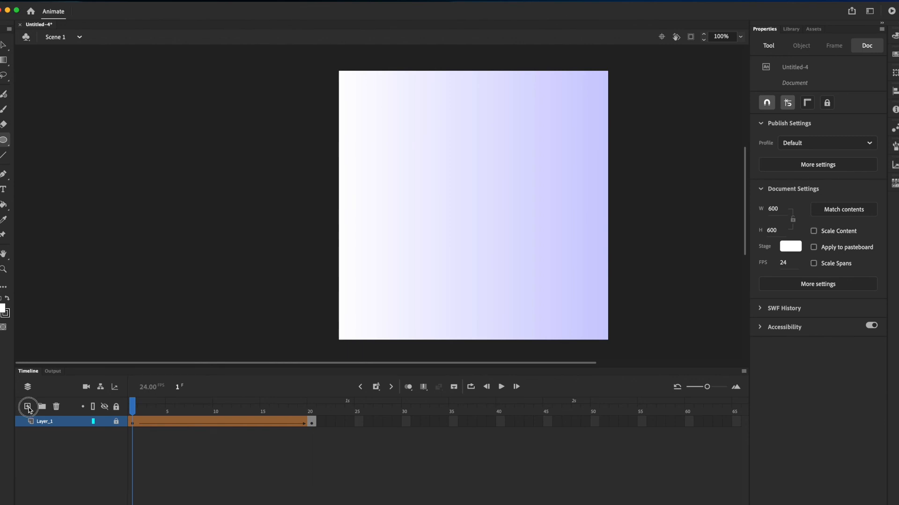
pyautogui.click(27, 406)
pyautogui.moveTo(443, 175); pyautogui.dragTo(510, 250)
# Select the whole circle with its outline and centre it horizontally and vertically on the stage.
pyautogui.press('v')
pyautogui.doubleClick(478, 210)
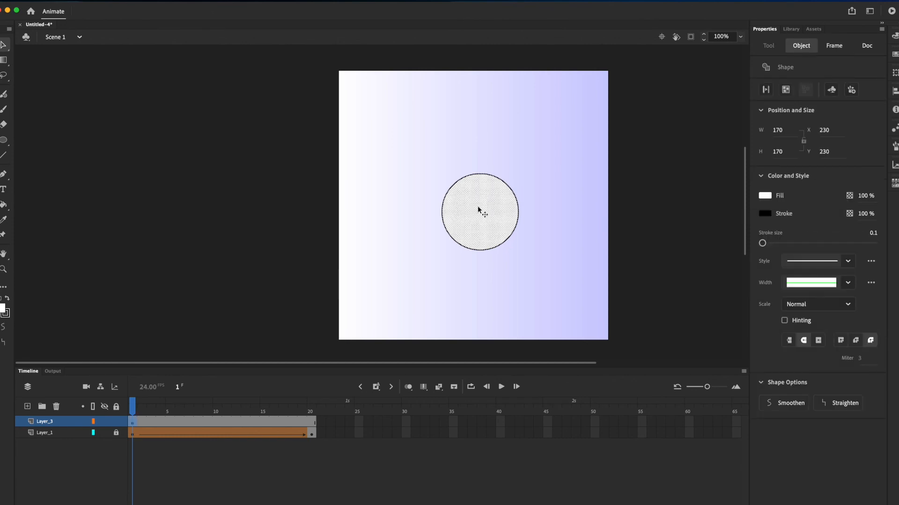
pyautogui.click(894, 90)
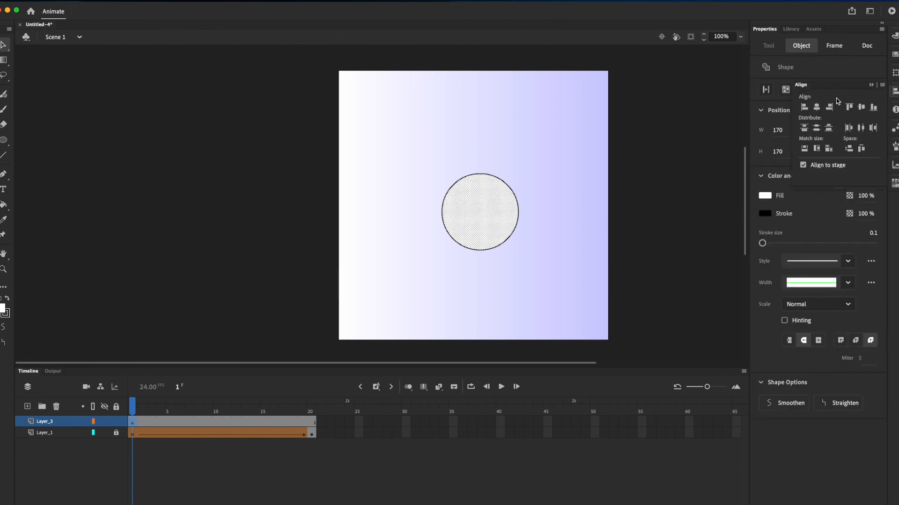
pyautogui.click(817, 107)
pyautogui.click(861, 107)
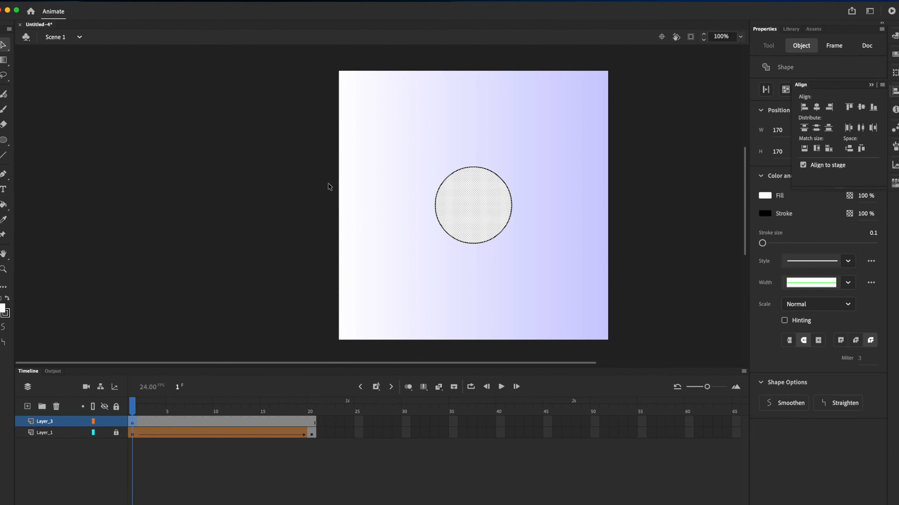
pyautogui.click(67, 75)
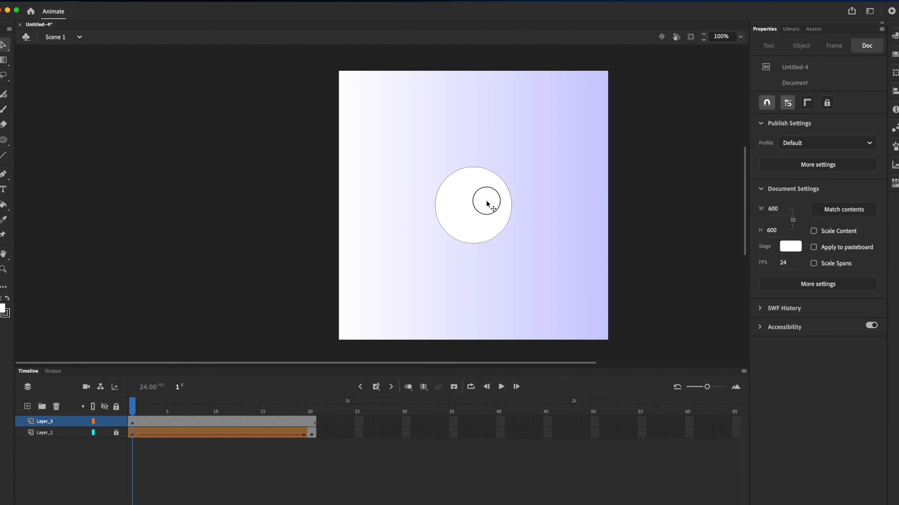
# Delete the circle's white fill and set the remaining outline's stroke size to 3.
pyautogui.click(487, 203)
pyautogui.press('Delete')
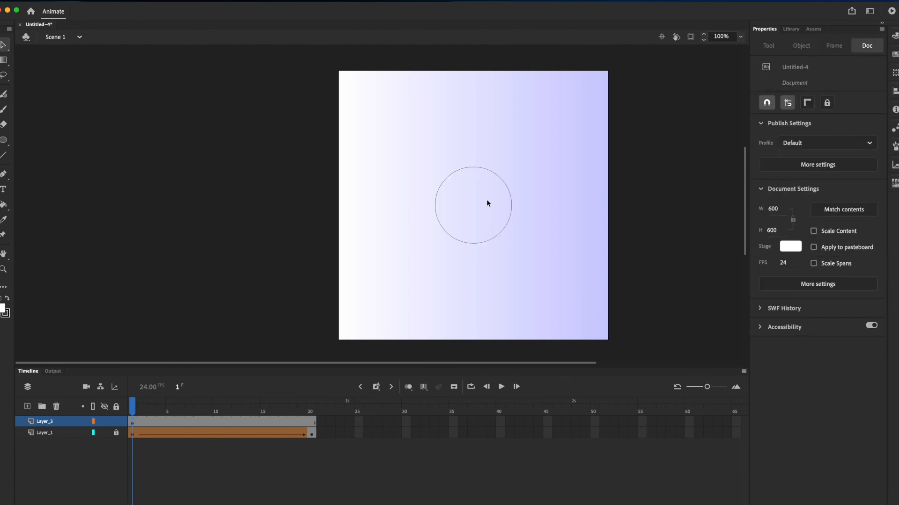
pyautogui.click(508, 191)
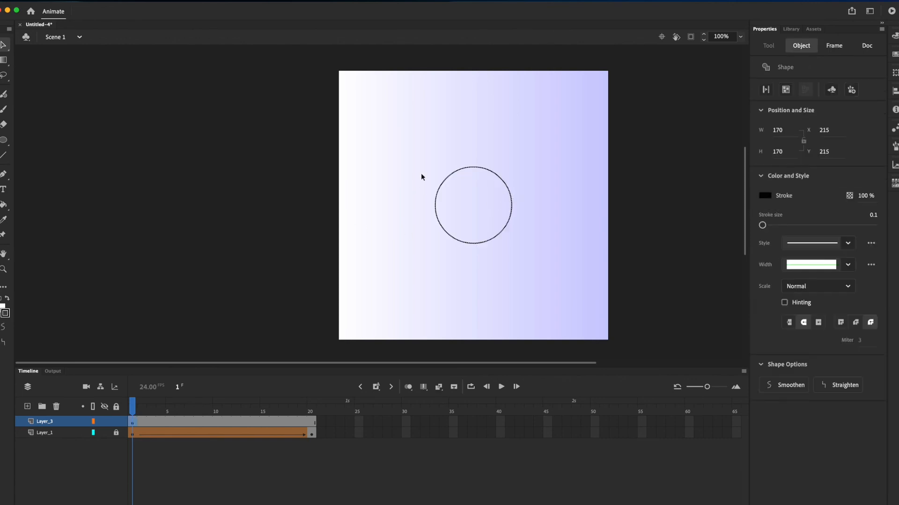
pyautogui.moveTo(762, 225); pyautogui.dragTo(765, 227)
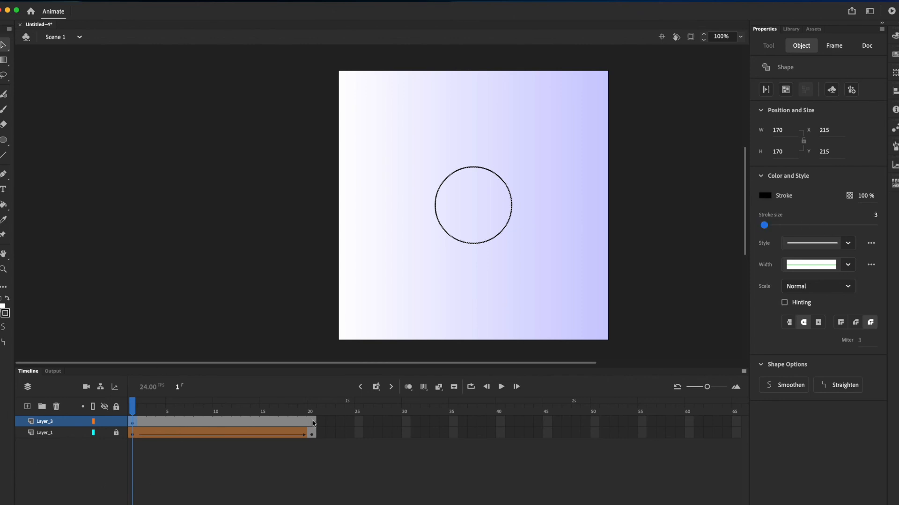
# At frame 20 of the circle layer, set the outline's stroke size to 17.
pyautogui.click(313, 423)
pyautogui.click(495, 175)
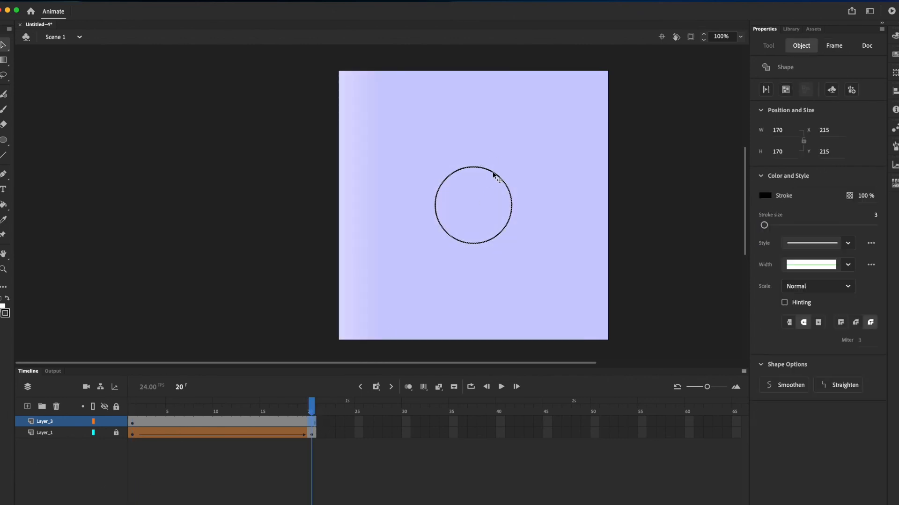
pyautogui.moveTo(764, 225); pyautogui.dragTo(772, 225)
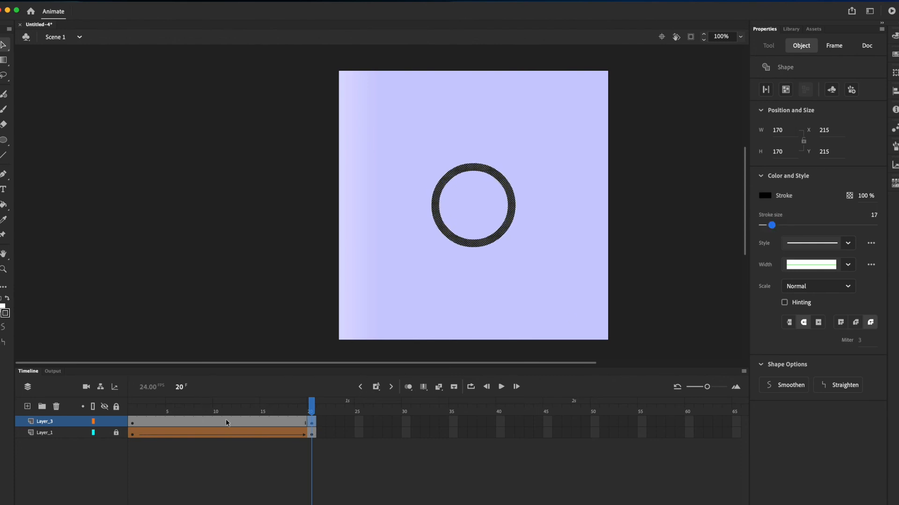
# Create a shape tween between the circle outline's two keyframes and play the animation.
pyautogui.click(226, 420)
pyautogui.rightClick(226, 420)
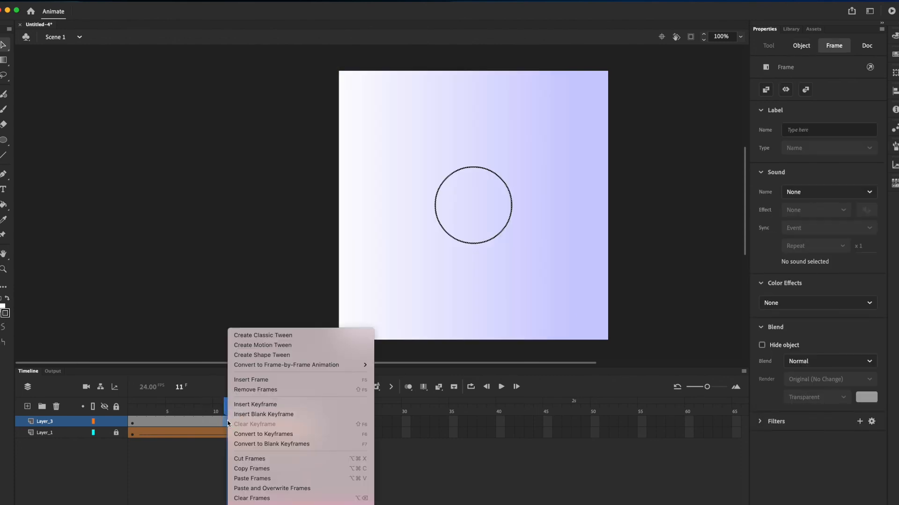
pyautogui.click(274, 356)
pyautogui.press('Return')
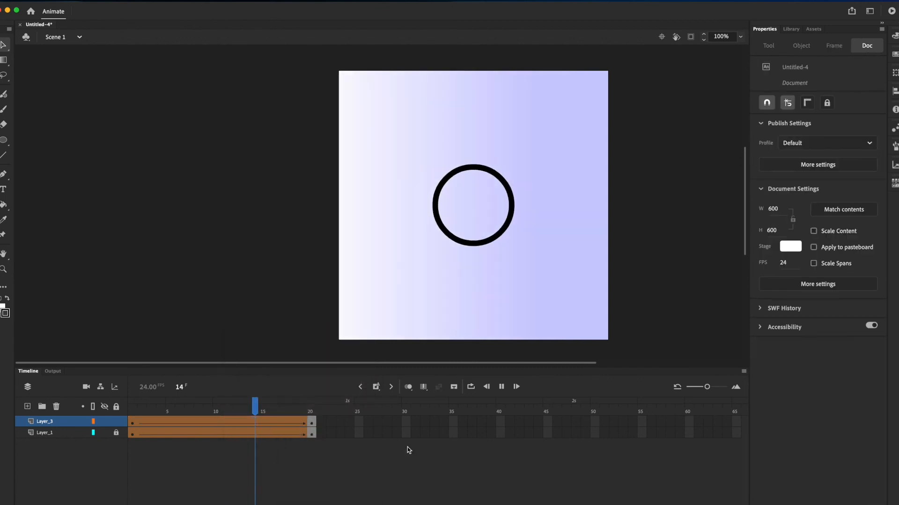
pyautogui.press('Return')
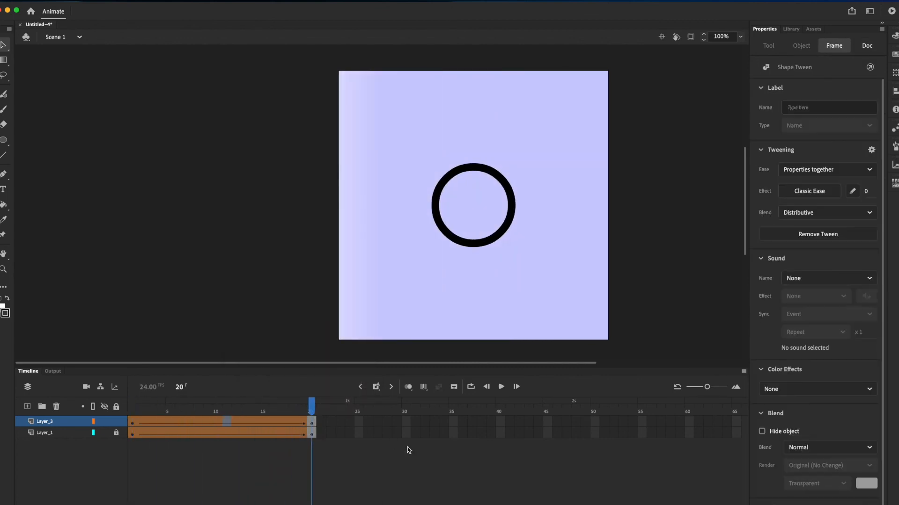
# Apply the Ease In Cubic effect to the circle outline's shape tween and play the animation.
pyautogui.click(189, 422)
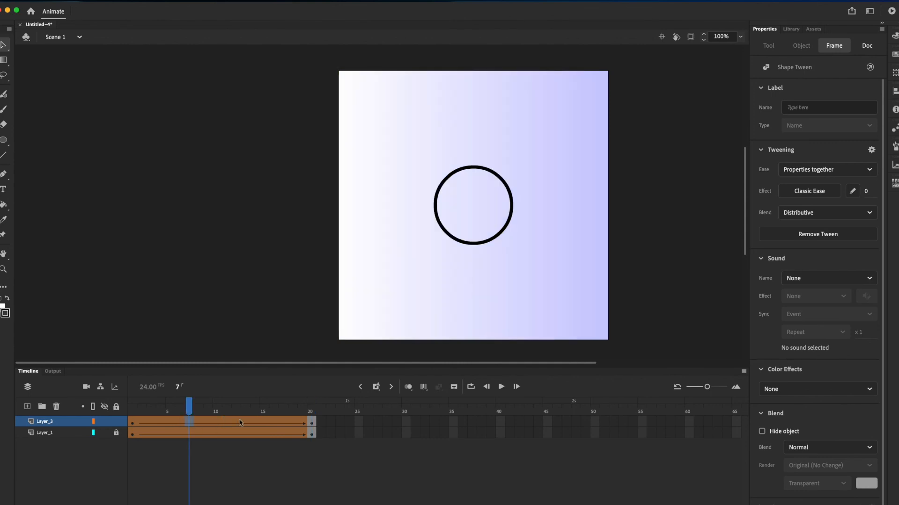
pyautogui.click(822, 196)
pyautogui.click(812, 244)
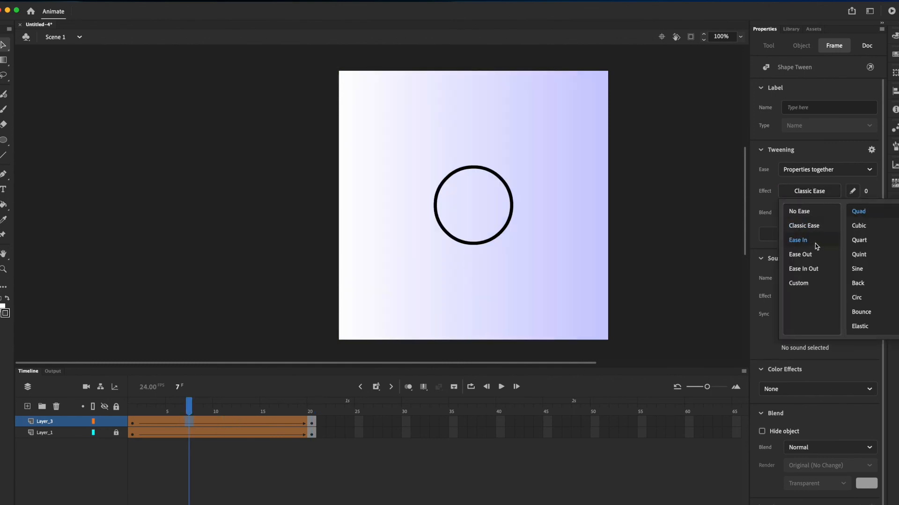
pyautogui.click(859, 226)
pyautogui.press('Return')
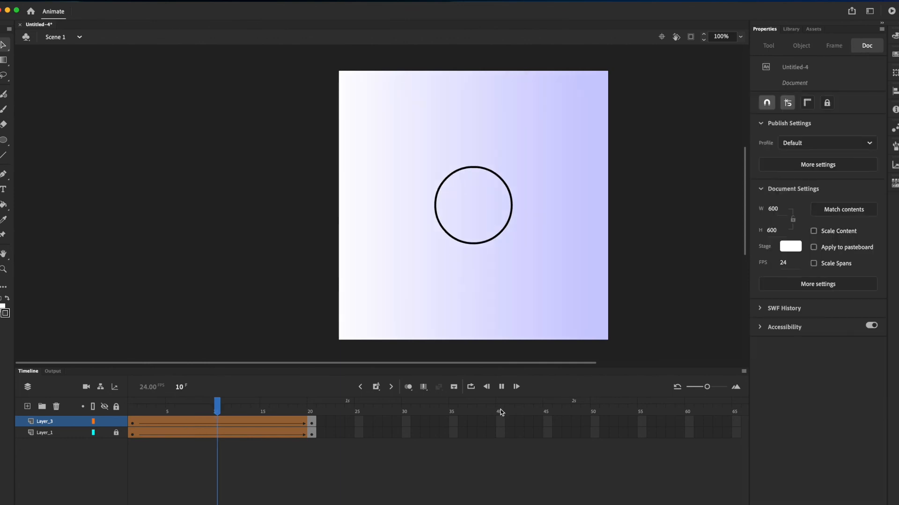